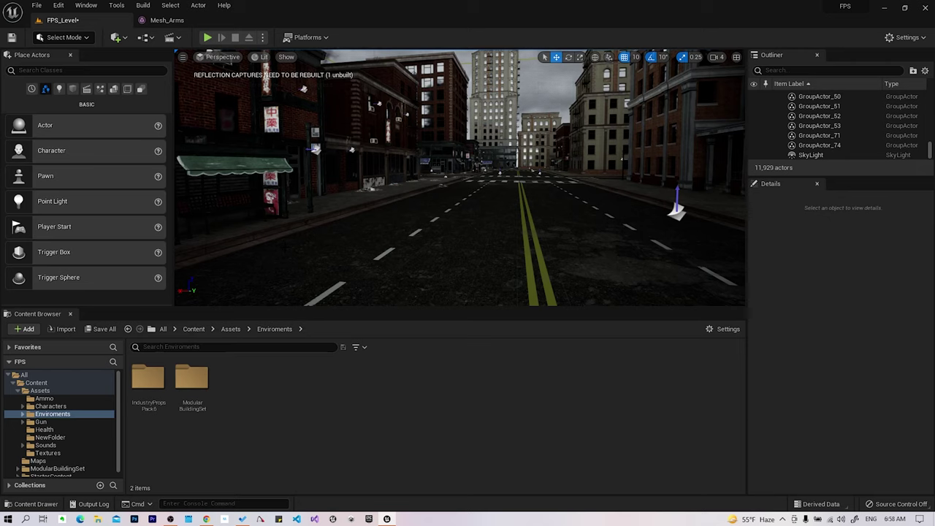
Step: Collapse Assets and add a new folder named 'Blueprints' directly under Content
left_click(36, 391)
left_click(20, 392)
left_click(35, 383)
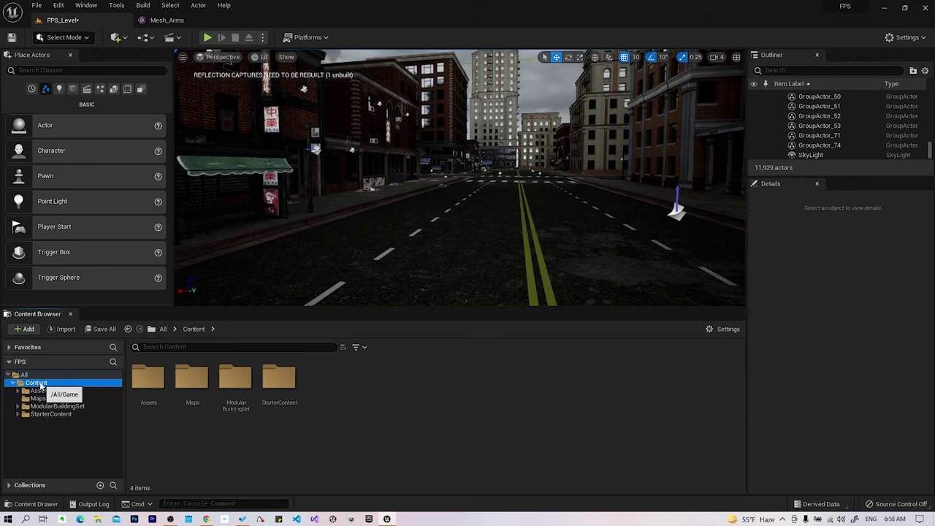
right_click(35, 383)
left_click(143, 164)
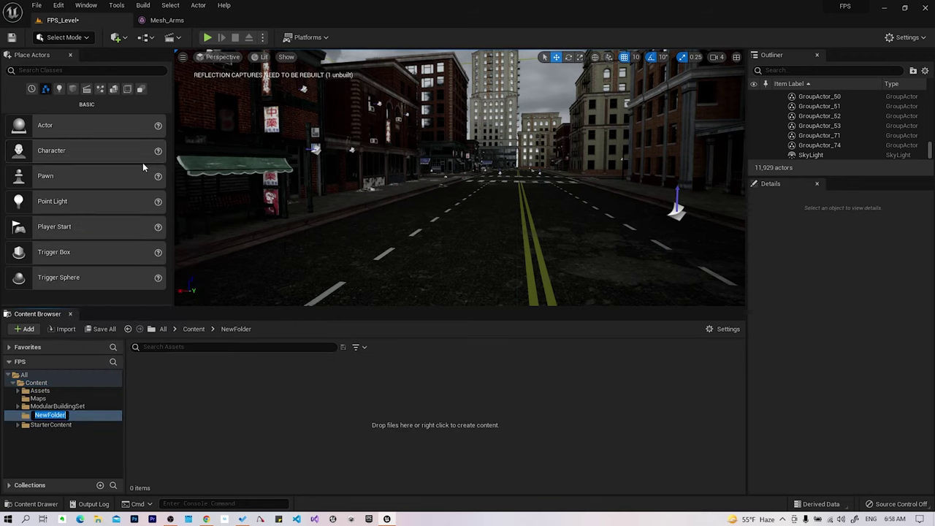
type("Blueprints")
key("Return")
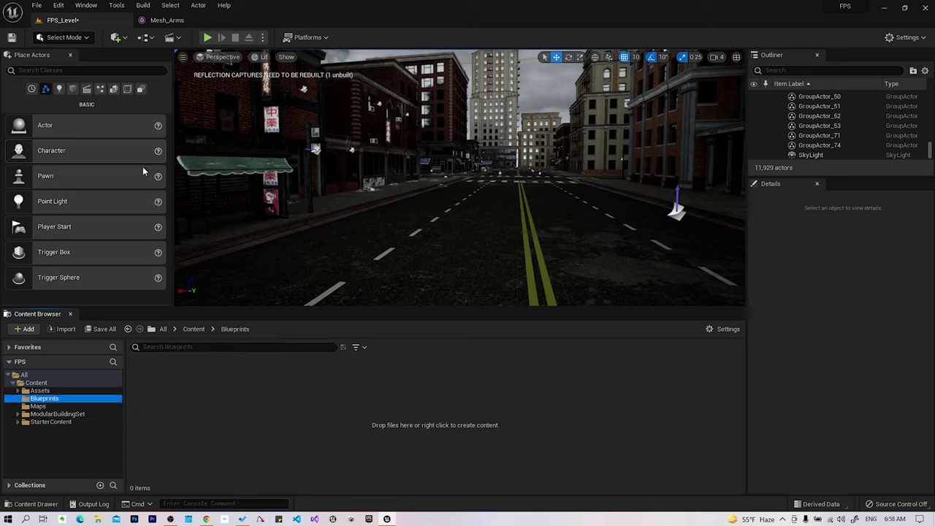
right_click(48, 400)
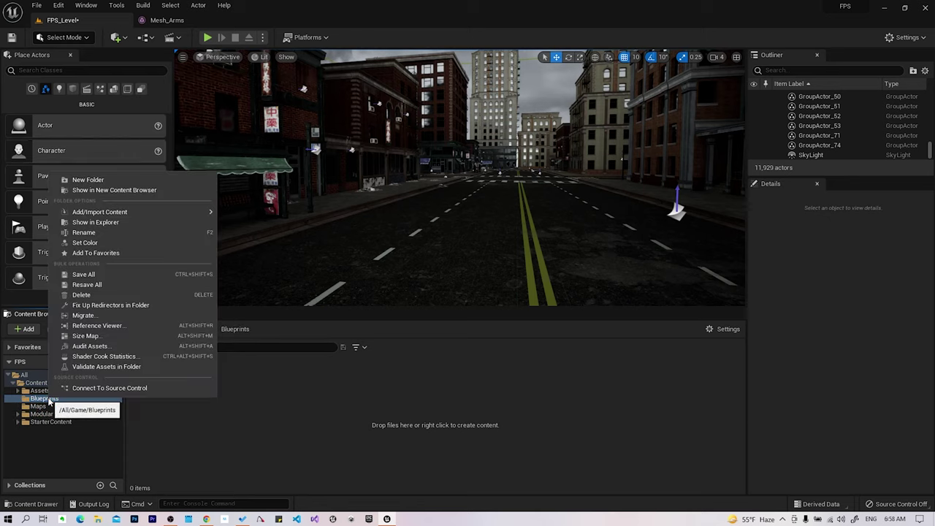
left_click(308, 450)
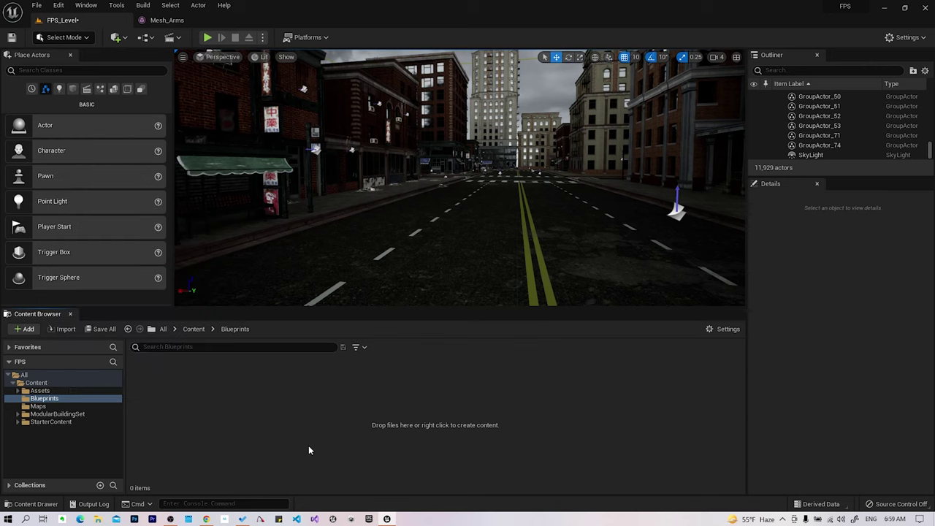
right_click(310, 413)
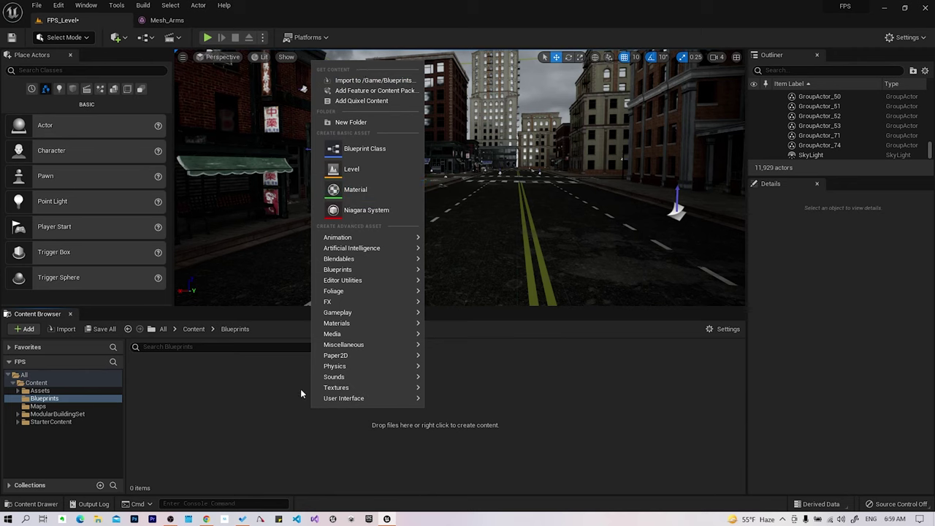
Step: Add a 'Character' subfolder inside Blueprints and open it
left_click(354, 122)
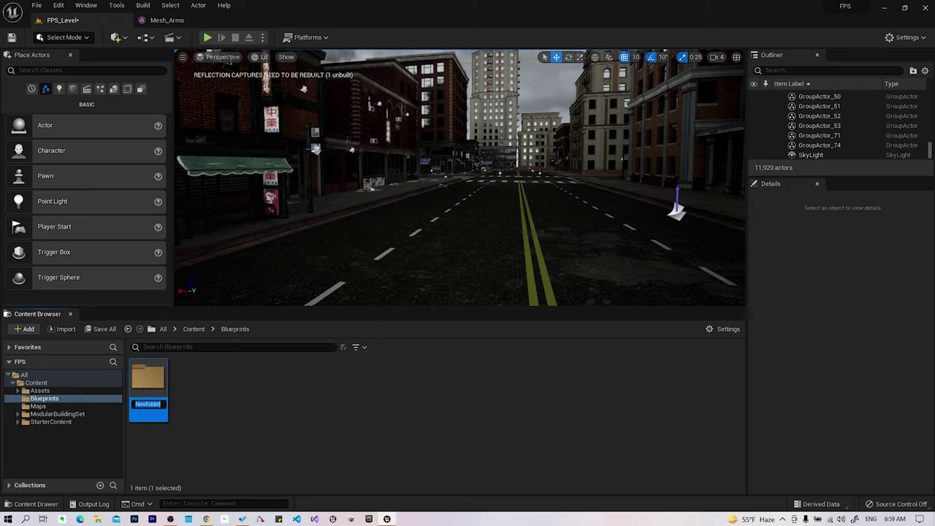
type("Character")
key("Return")
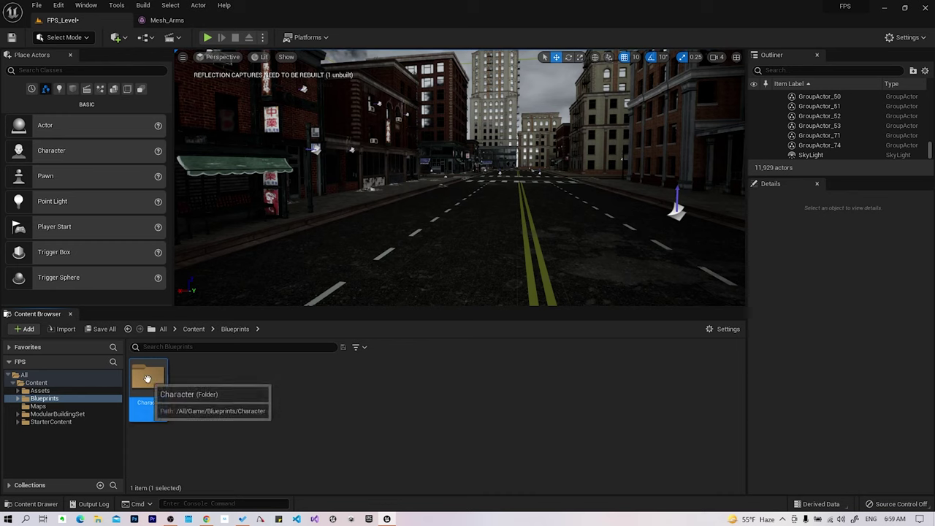
double_click(147, 380)
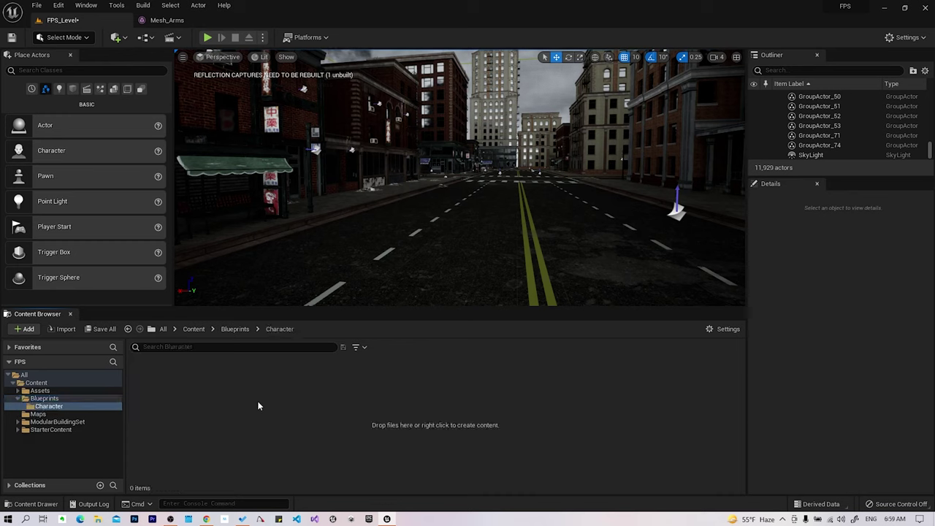
right_click(256, 406)
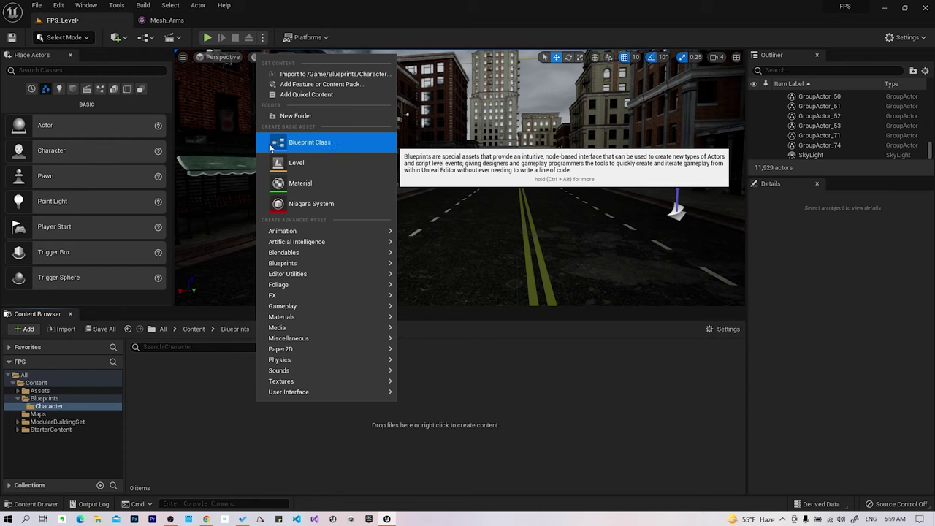
Step: Create a new Blueprint Class with Character as its parent class
left_click(318, 146)
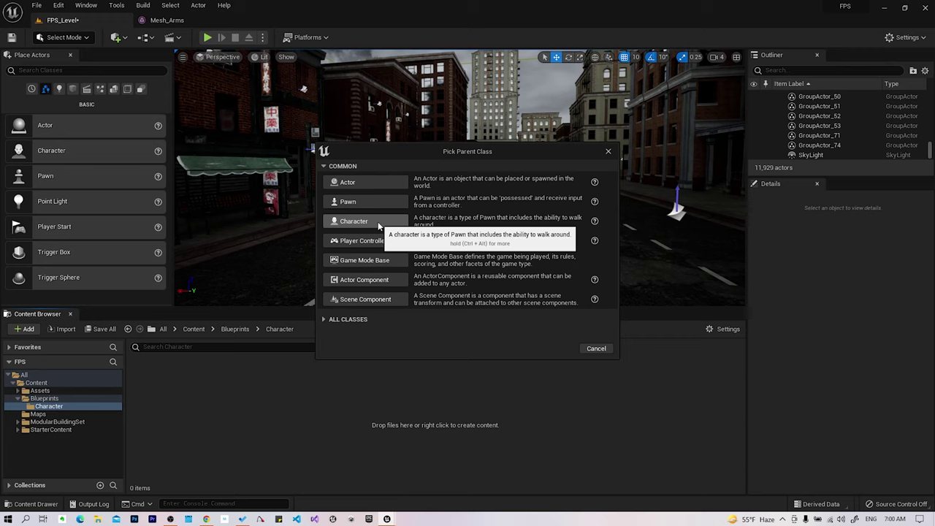
key("ctrl+alt")
left_click(378, 221)
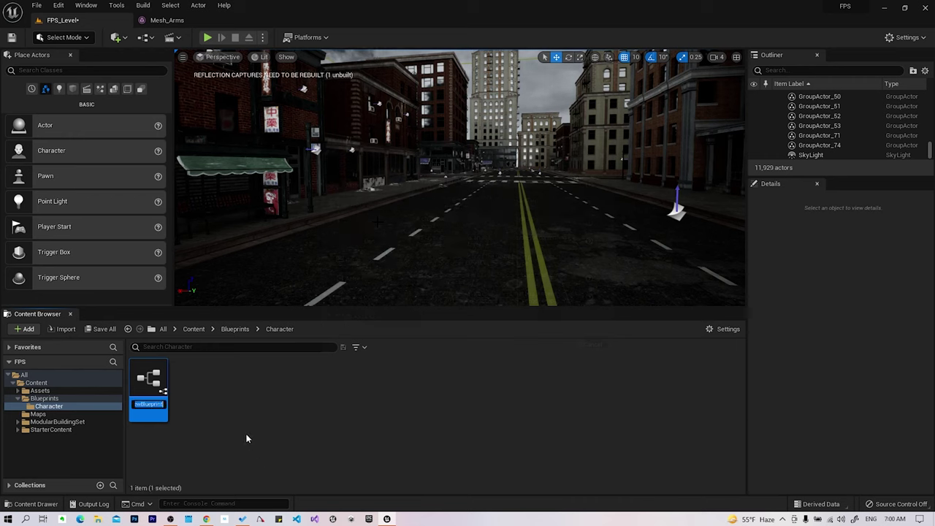
key("Return")
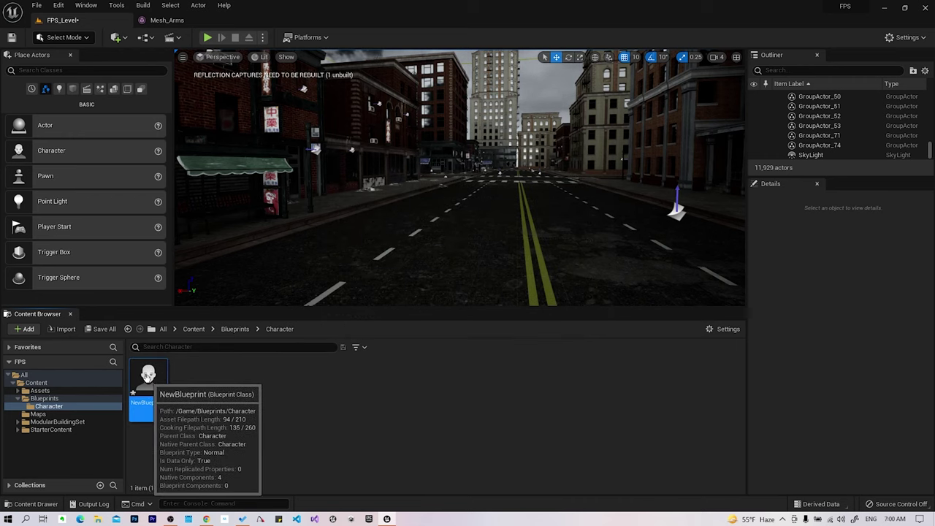
Step: Rename the new Blueprint to 'FPS_Character' and open it for editing
right_click(148, 375)
left_click(225, 184)
type("FPS")
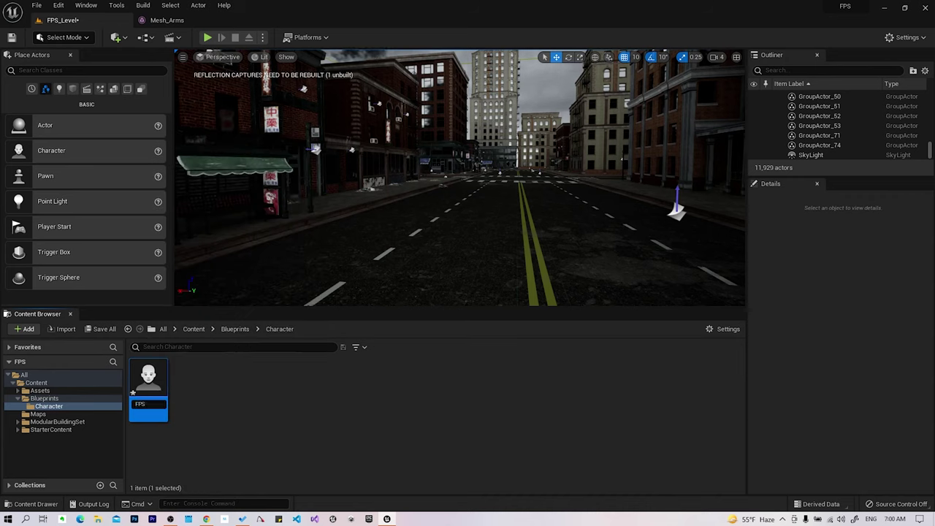
type("_")
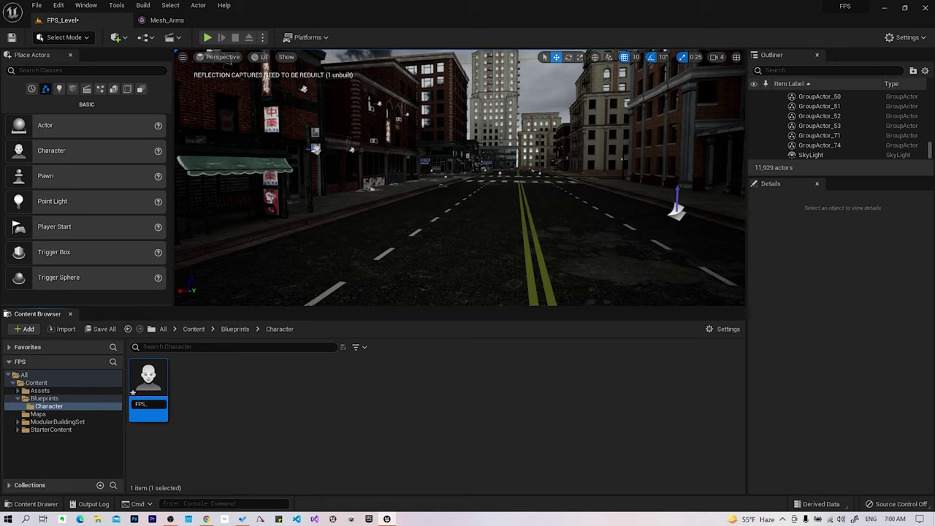
type("Character")
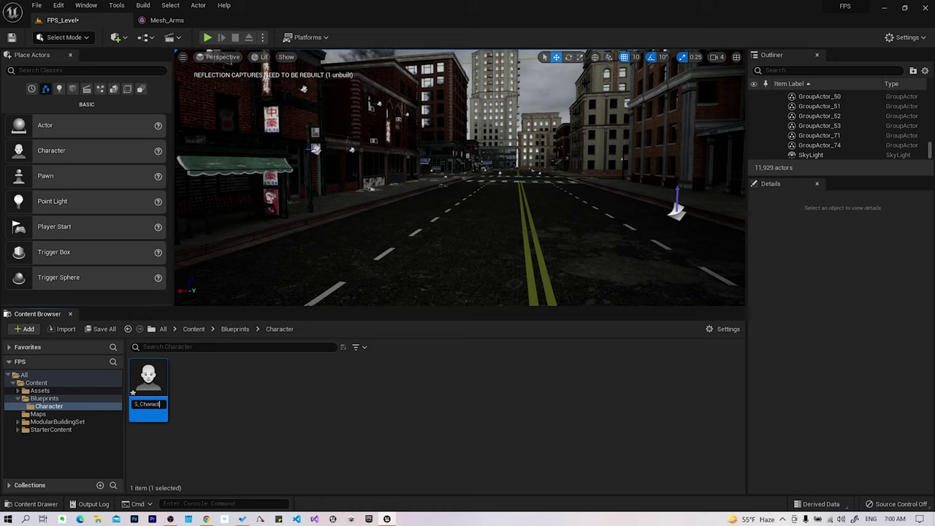
key("Return")
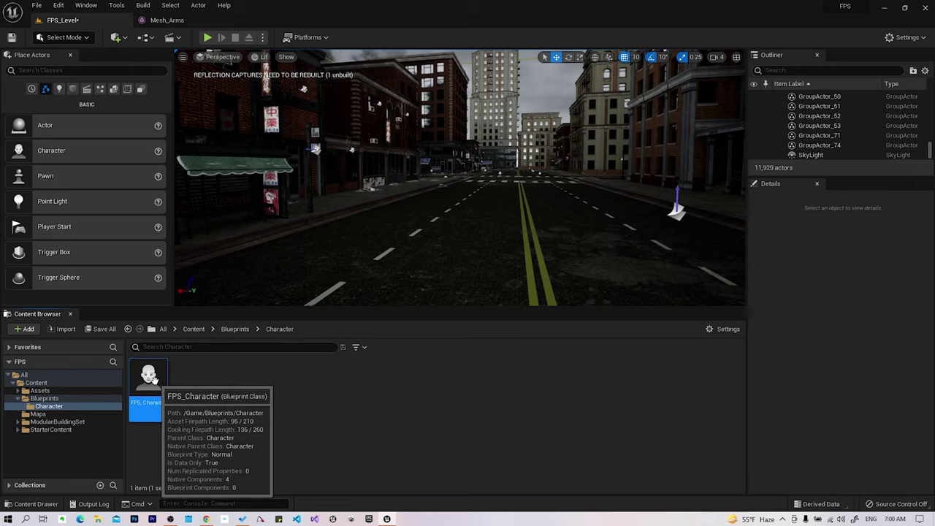
double_click(150, 379)
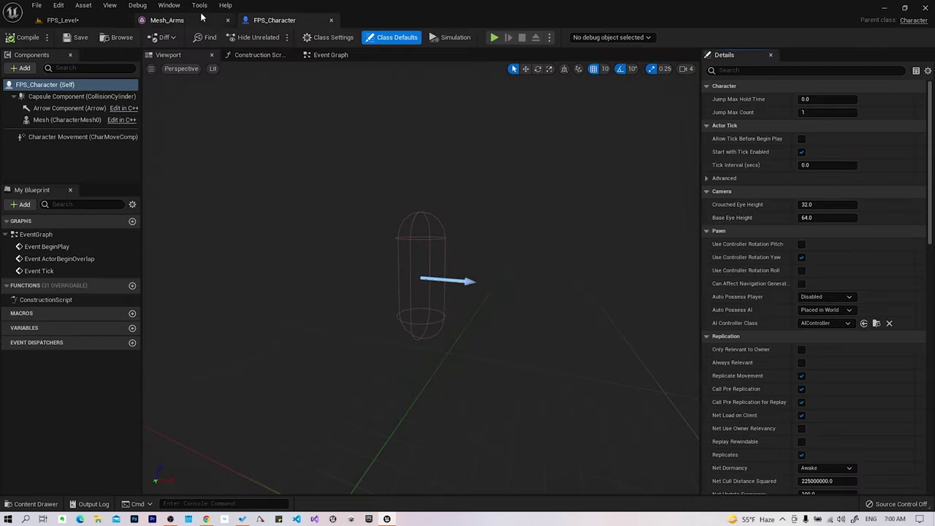
Step: Close the Mesh_Arms editor tab and scroll through the FPS_Character Details panel
left_click(230, 20)
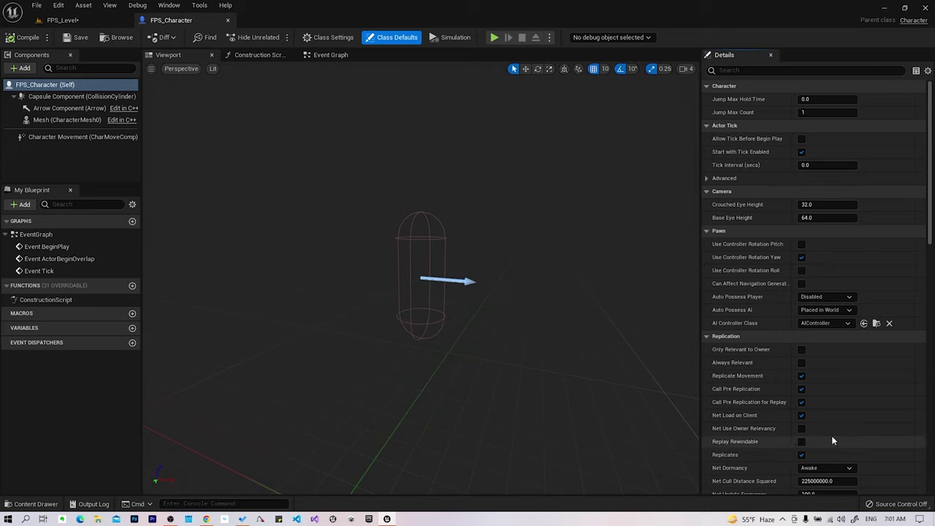
scroll(806, 358, "down", 1)
scroll(806, 358, "down", 5)
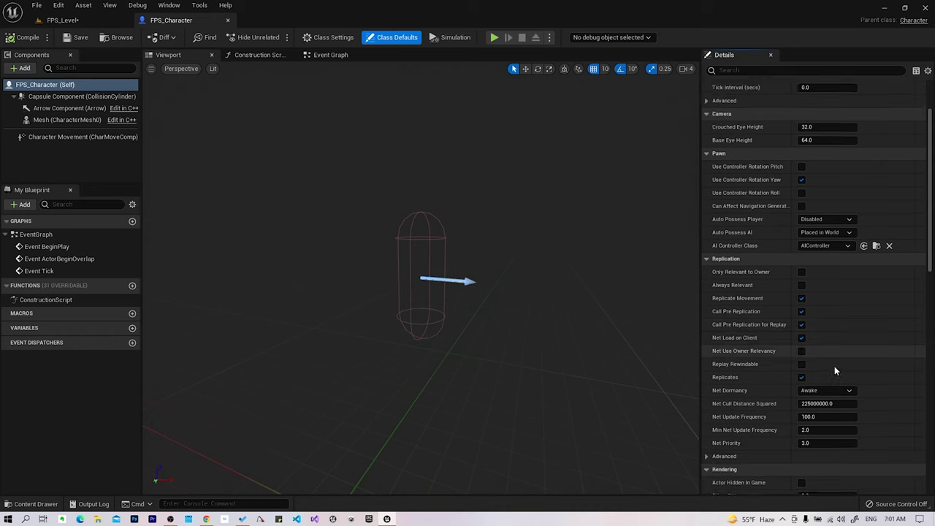
scroll(804, 365, "down", 5)
scroll(833, 361, "down", 5)
scroll(833, 369, "down", 3)
scroll(832, 370, "down", 5)
scroll(830, 374, "down", 5)
scroll(824, 380, "down", 5)
scroll(815, 388, "down", 4)
scroll(815, 387, "up", 5)
scroll(814, 387, "up", 4)
scroll(812, 387, "up", 3)
scroll(811, 387, "up", 5)
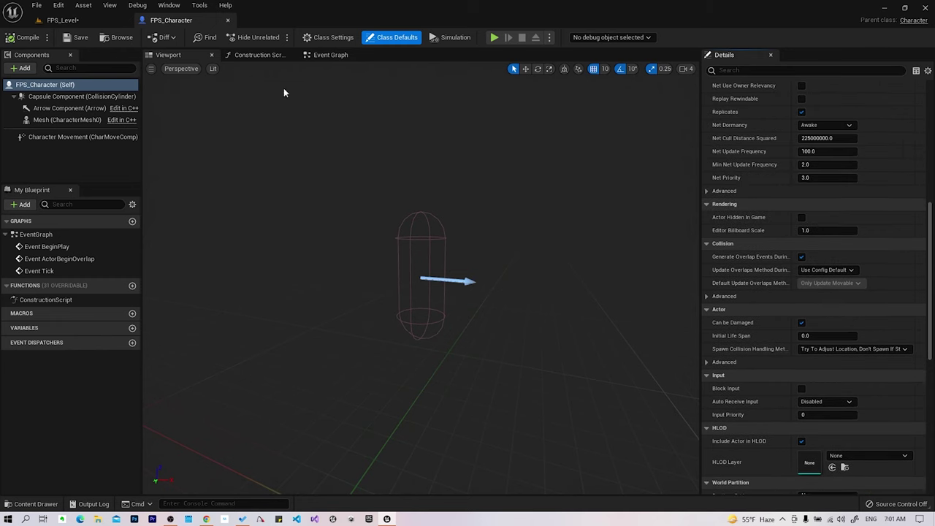
left_click(82, 95)
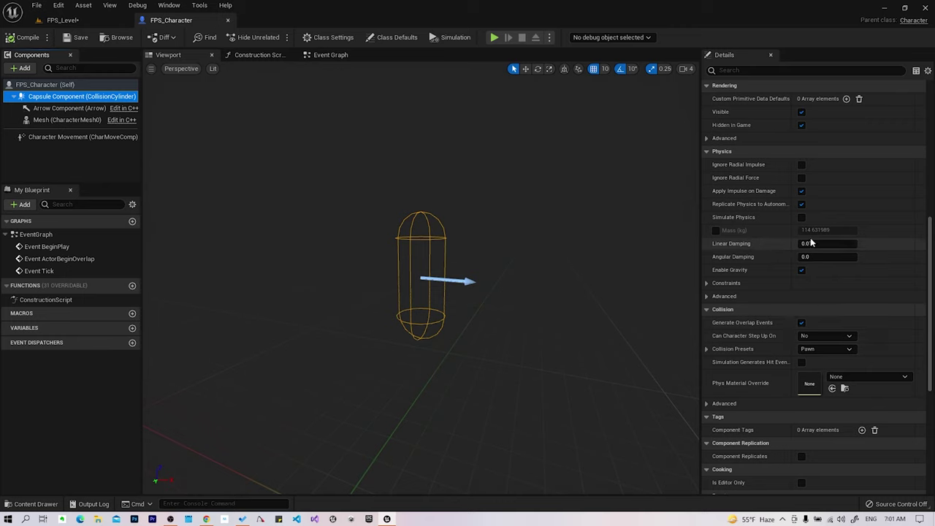
left_click_drag(811, 244, 822, 243)
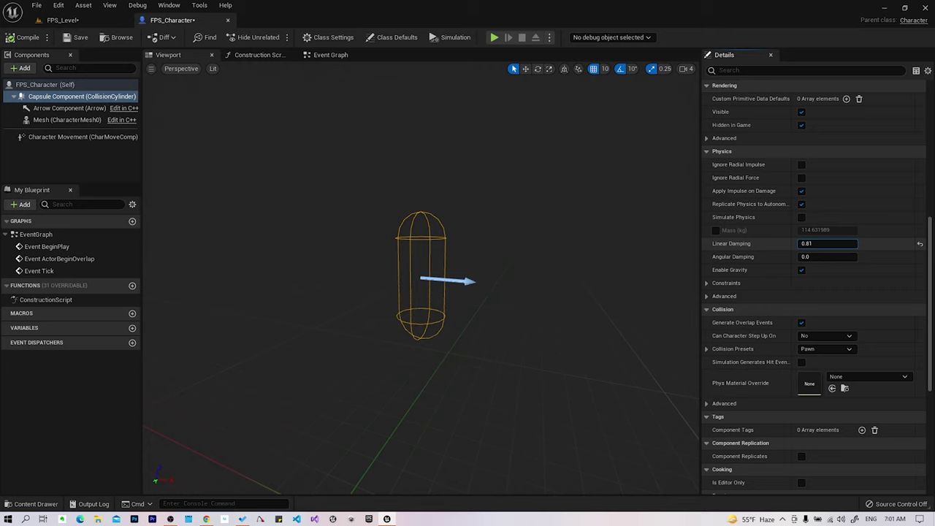
left_click_drag(811, 244, 847, 244)
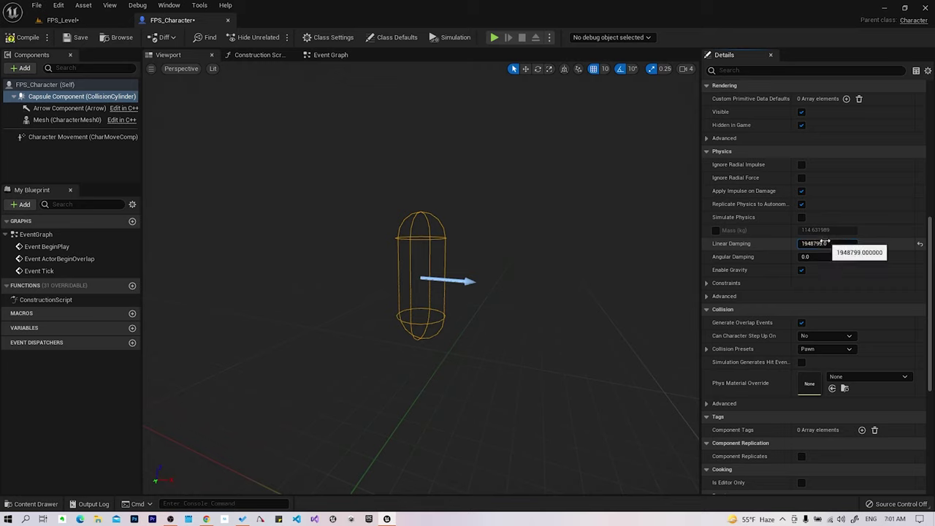
key("ctrl+z")
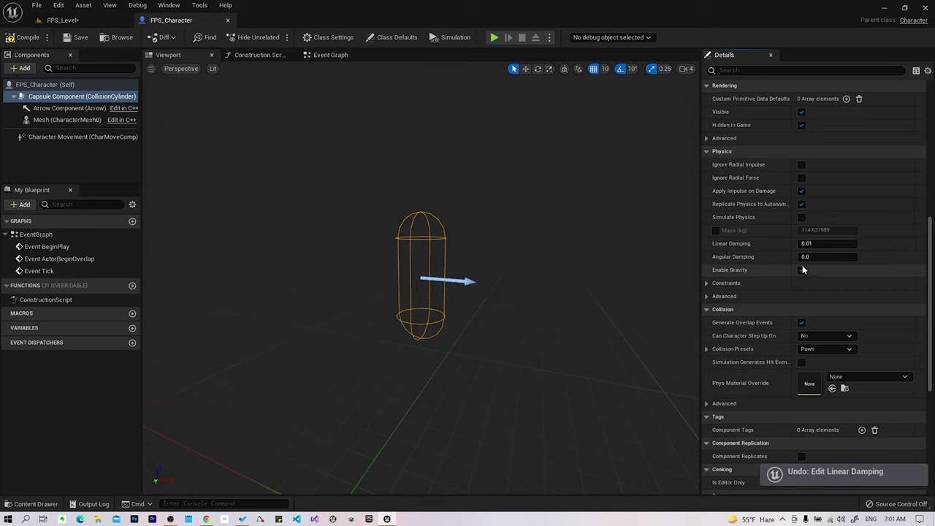
left_click_drag(822, 252, 825, 252)
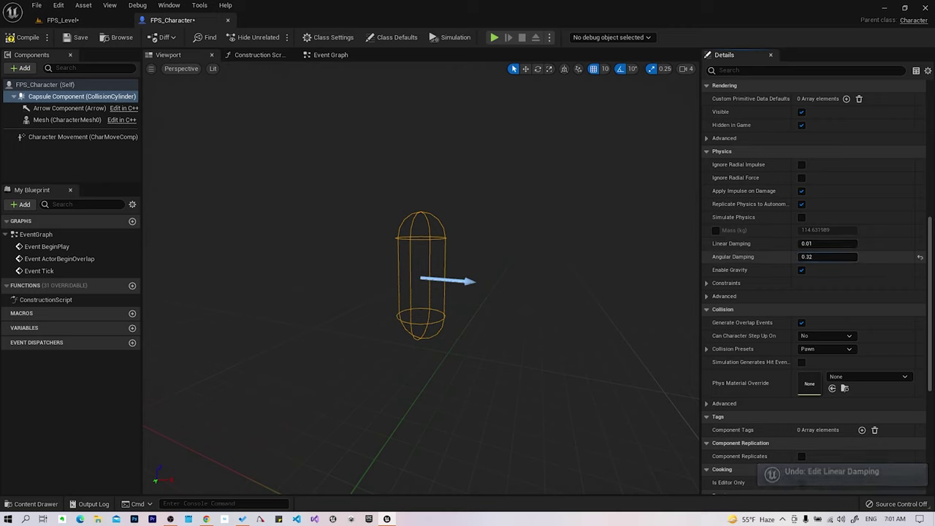
key("ctrl+z")
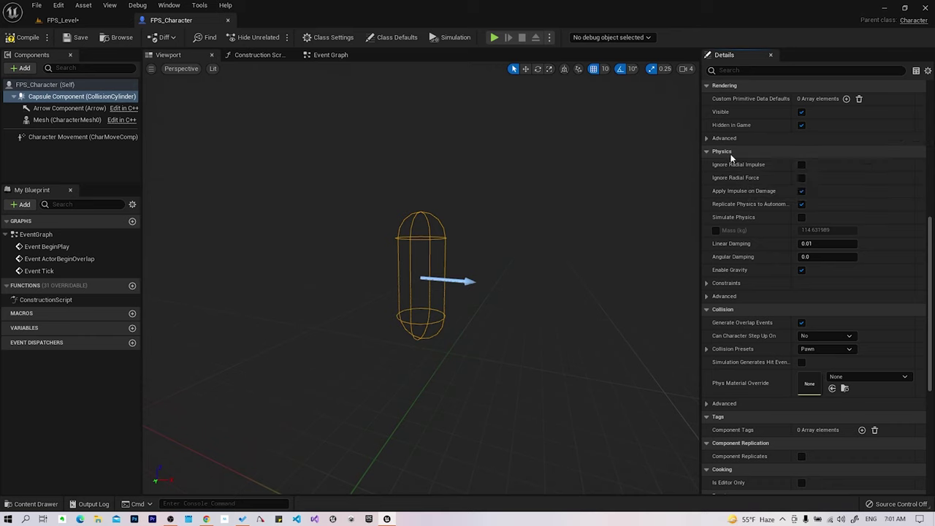
scroll(777, 361, "down", 2)
scroll(785, 365, "up", 5)
scroll(795, 369, "up", 2)
scroll(789, 362, "up", 2)
scroll(782, 354, "up", 2)
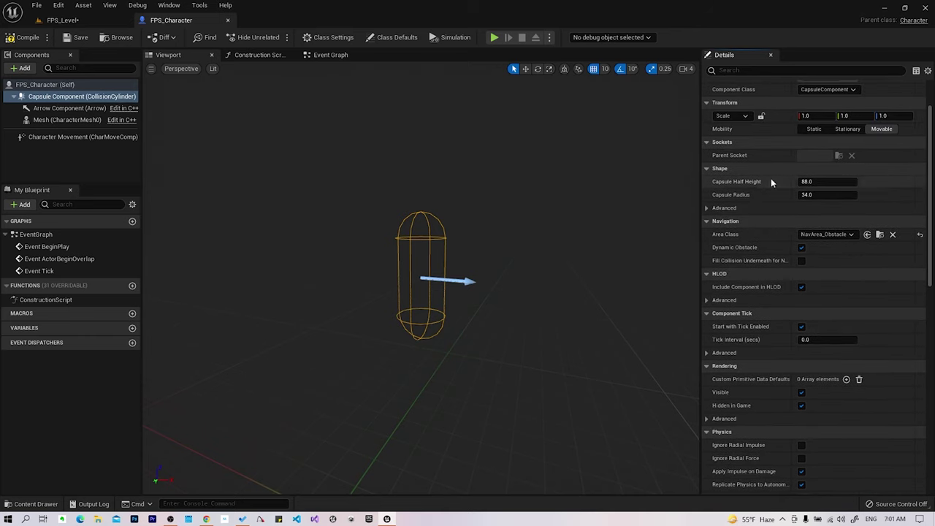
scroll(753, 365, "down", 2)
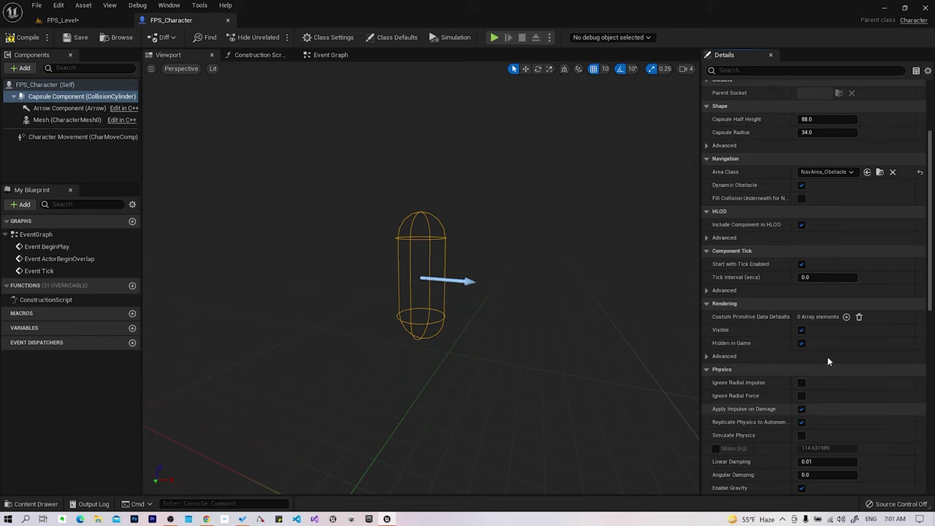
scroll(830, 241, "up", 2)
left_click_drag(811, 167, 906, 167)
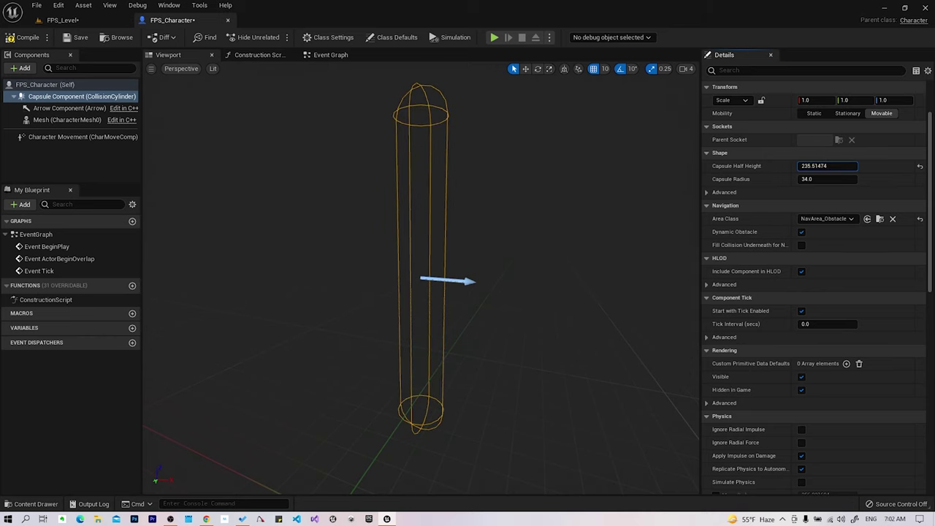
left_click_drag(906, 167, 841, 167)
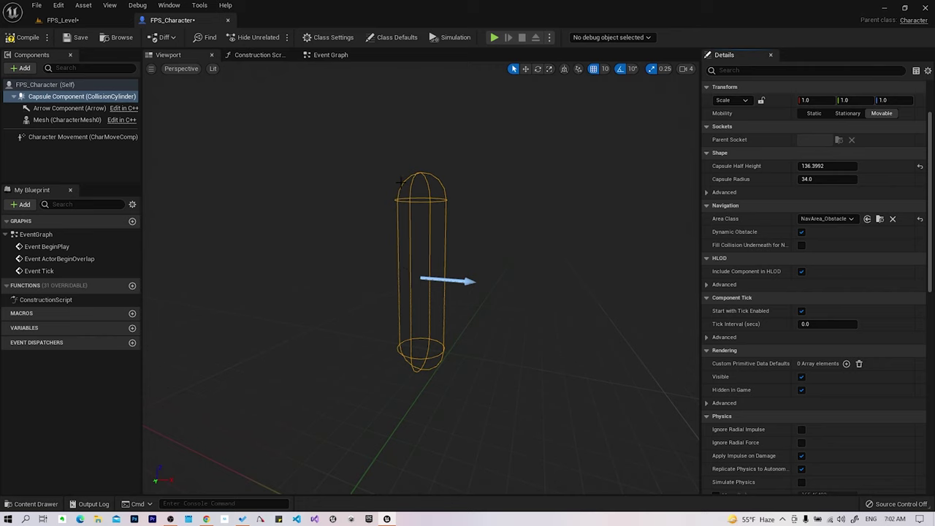
key("ctrl+z")
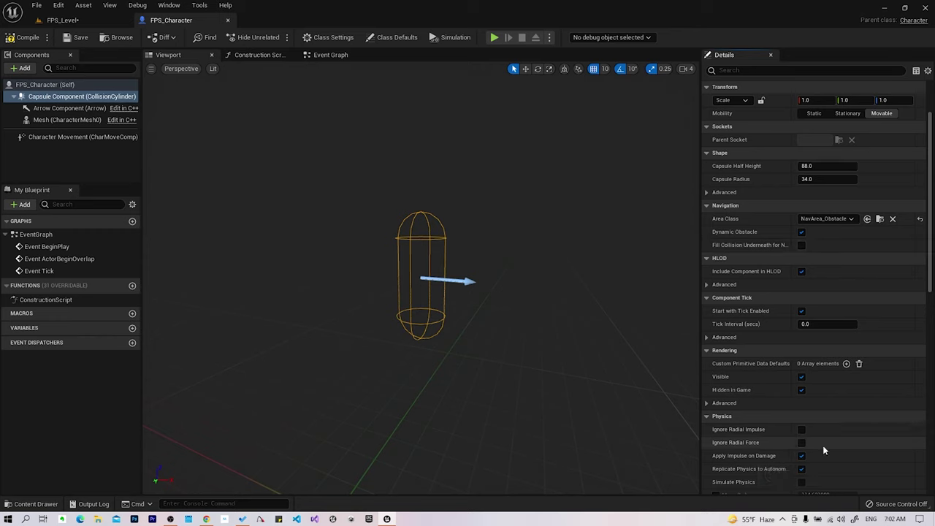
scroll(781, 460, "down", 2)
scroll(770, 439, "down", 1)
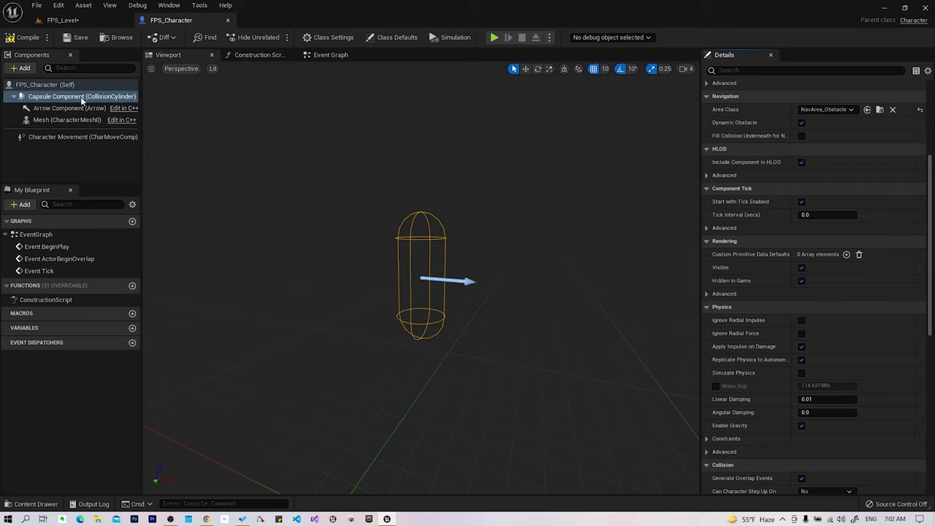
left_click(44, 110)
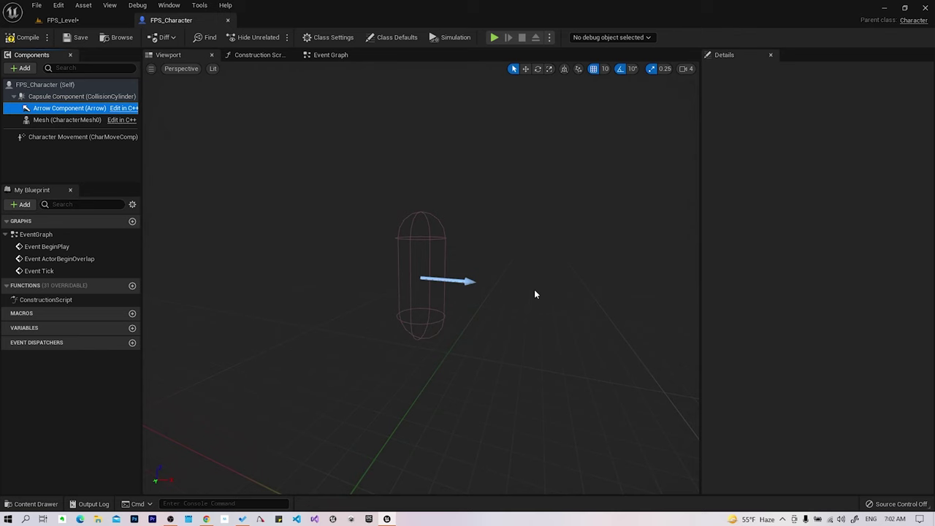
left_click(67, 120)
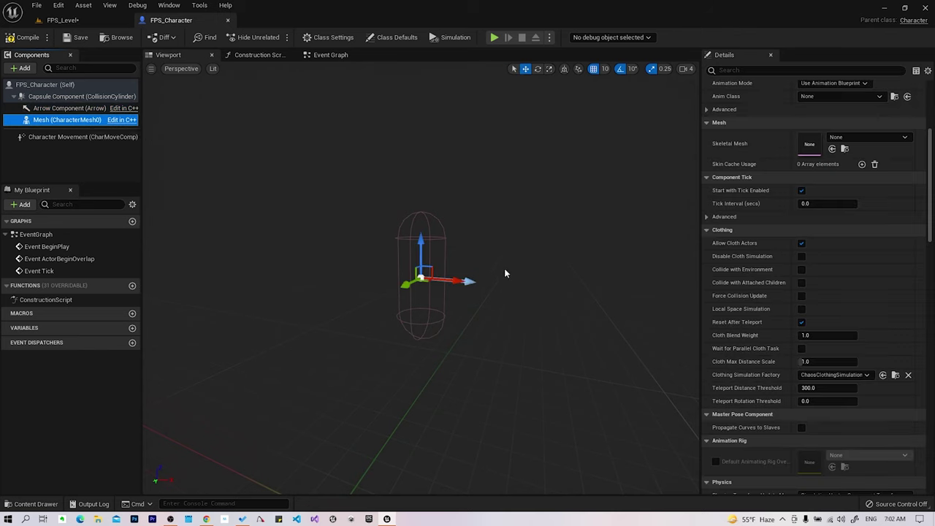
Step: Scroll to the Mesh section and open the Skeletal Mesh asset list for CharacterMesh0
scroll(504, 274, "up", 3)
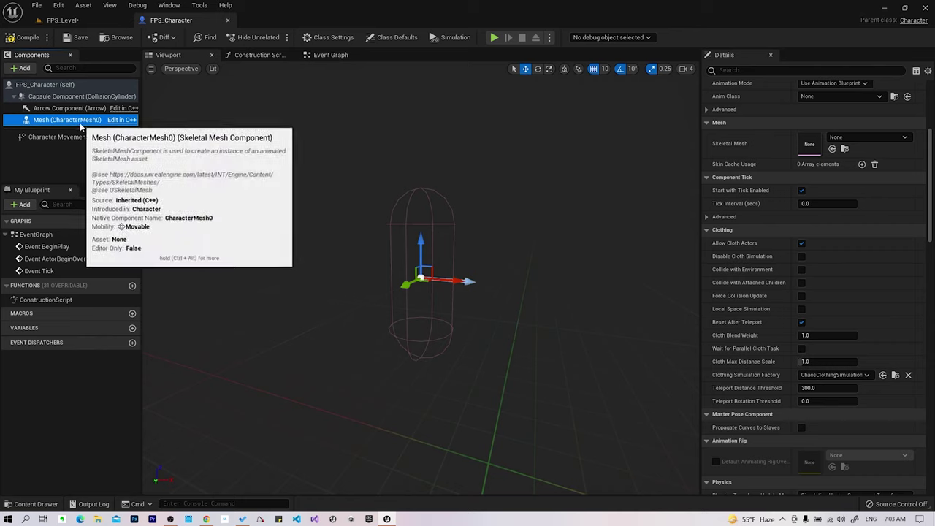
scroll(855, 180, "up", 3)
left_click(862, 229)
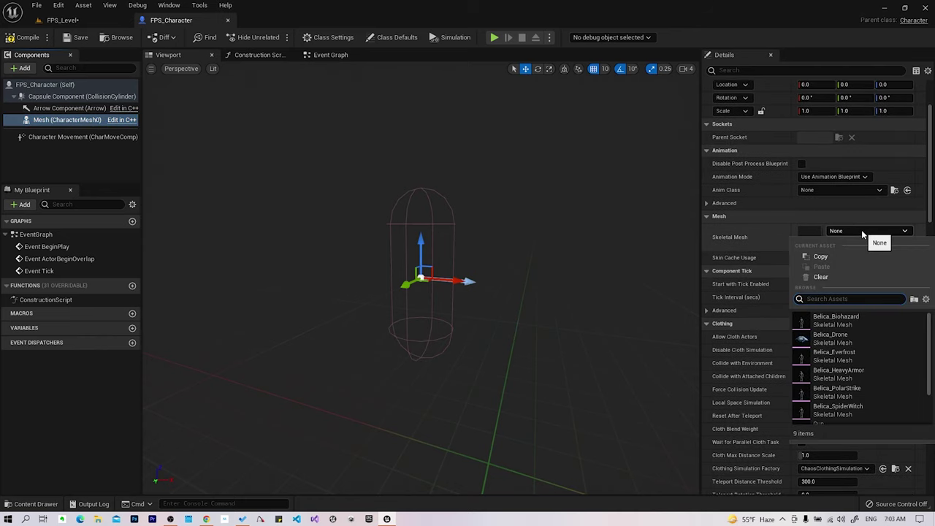
Step: Search 'arm', assign Mesh_Arms as the Skeletal Mesh, zoom to the arms, and compile
type("arm")
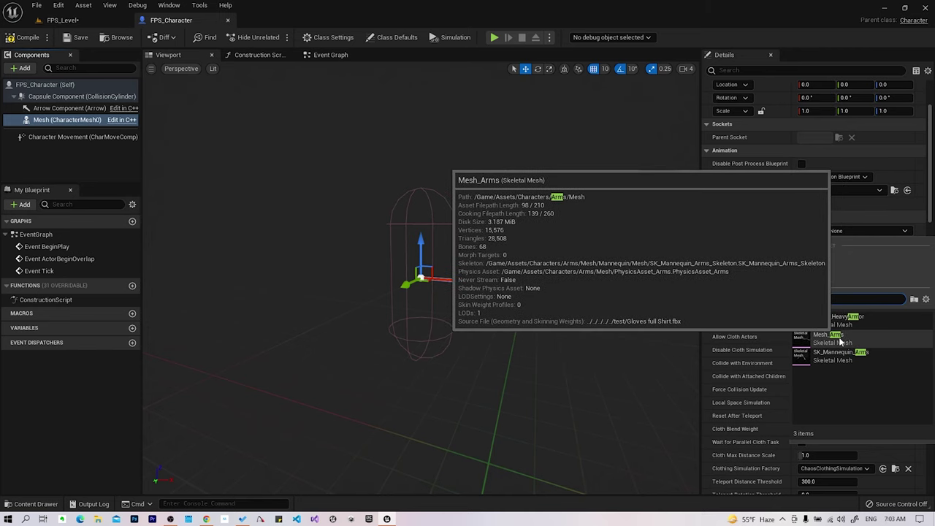
left_click(840, 341)
mouse_move(501, 216)
left_mouse_down()
mouse_move(501, 172)
mouse_move(472, 177)
left_mouse_up()
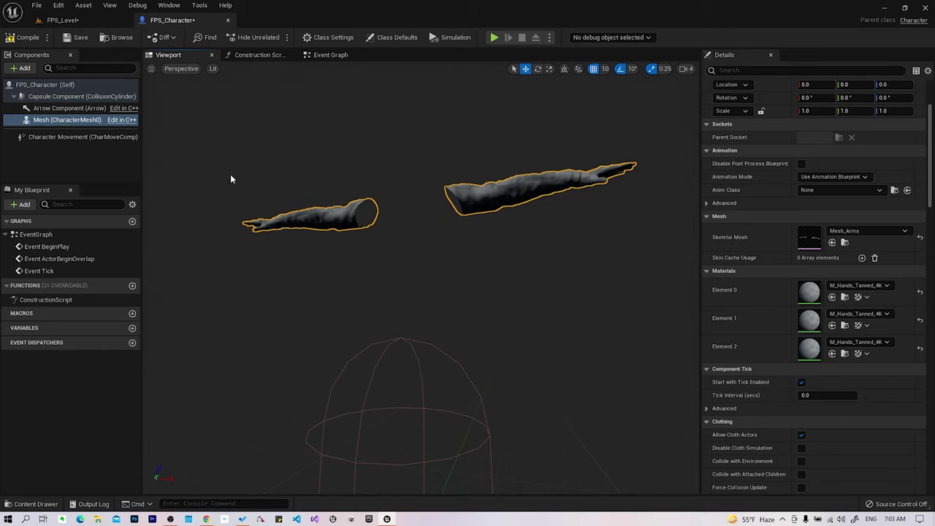
left_click(12, 40)
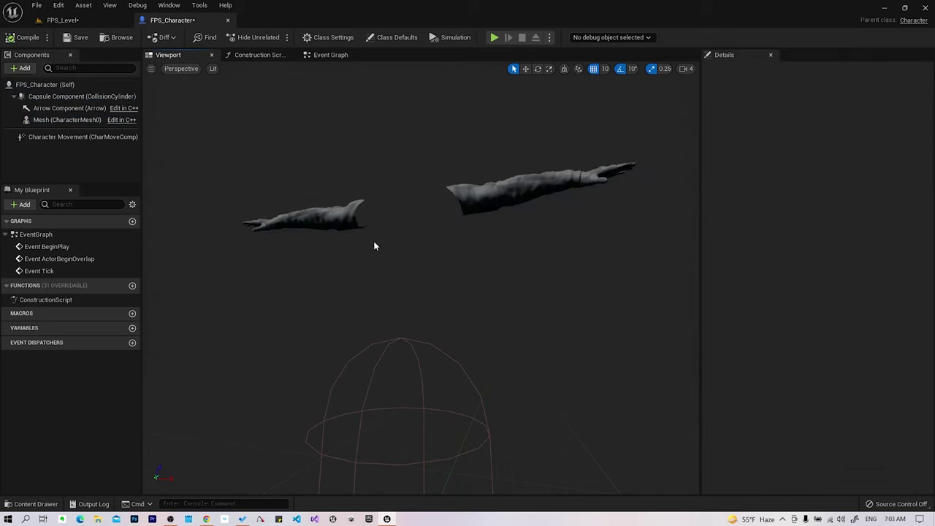
Step: Save FPS_Character, then toggle between the Capsule Component and the class defaults
left_click(81, 38)
left_click(73, 97)
left_click(45, 85)
left_click(66, 97)
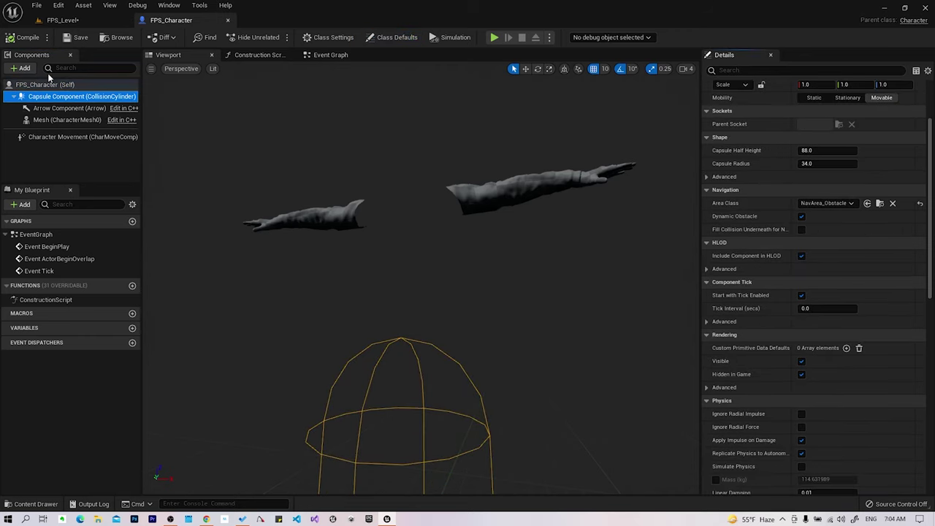
left_click(76, 88)
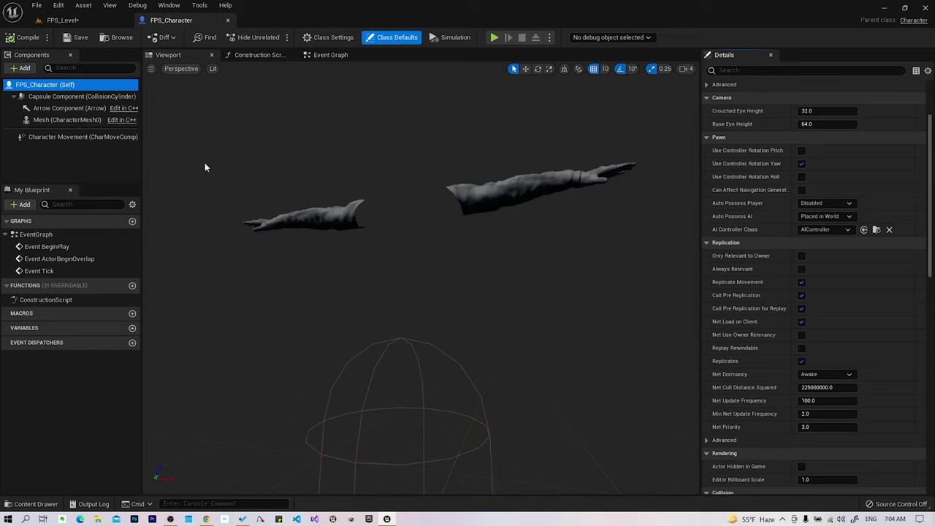
Step: Check the Capsule, Arrow and Mesh components, then bring up the Event Graph
left_click(46, 97)
left_click(71, 109)
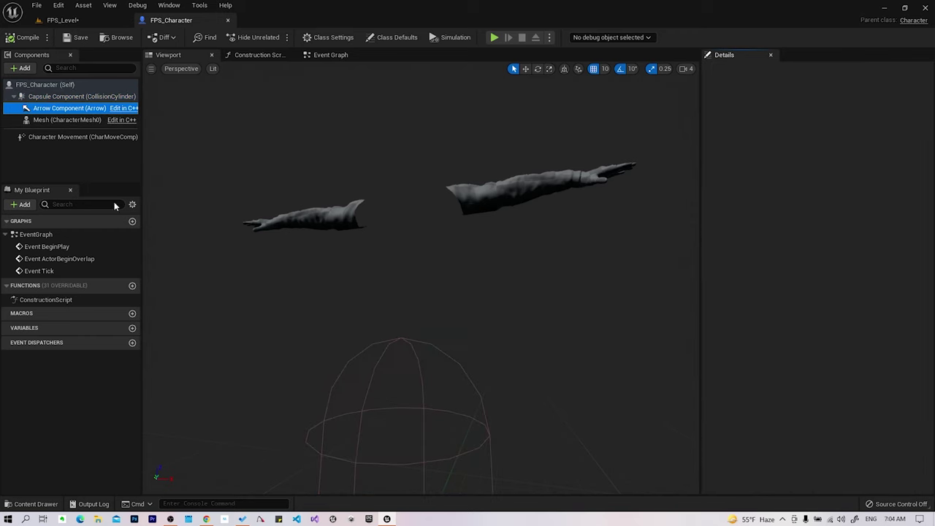
scroll(533, 321, "down", 3)
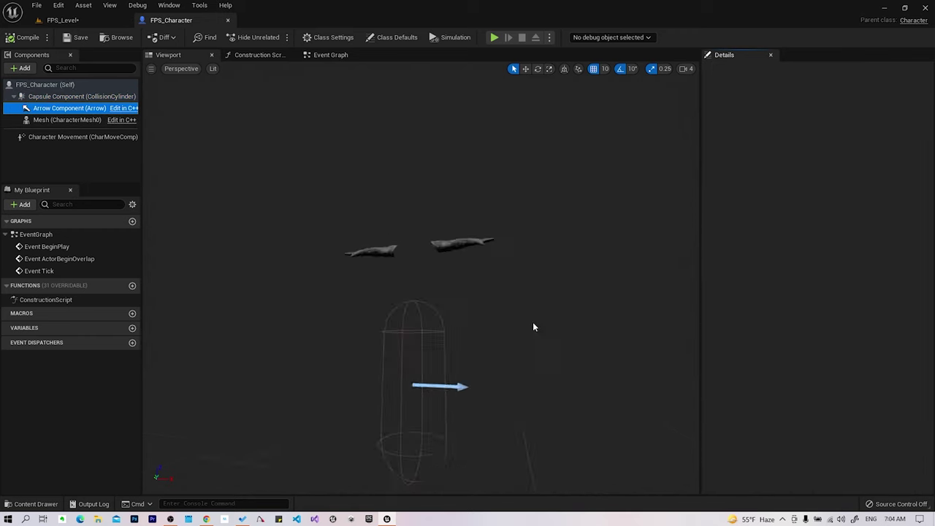
left_click(70, 121)
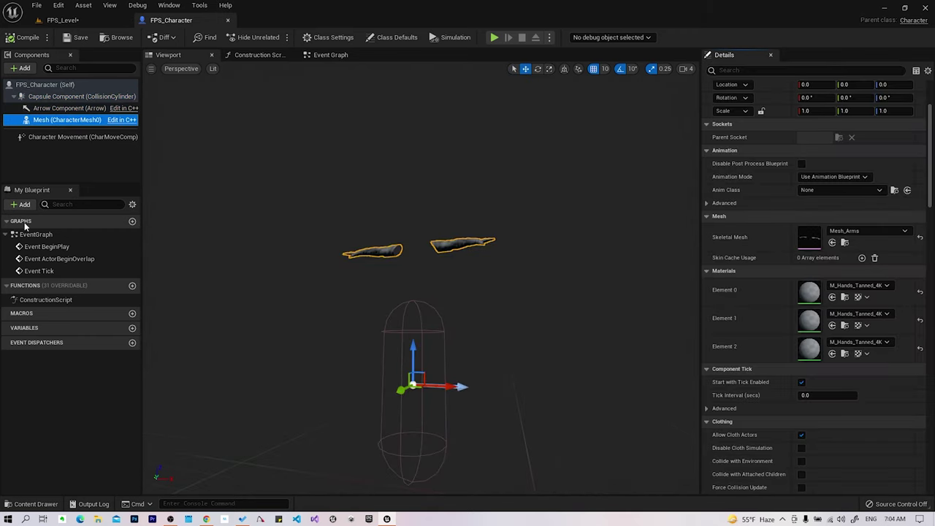
mouse_move(69, 285)
left_click(328, 55)
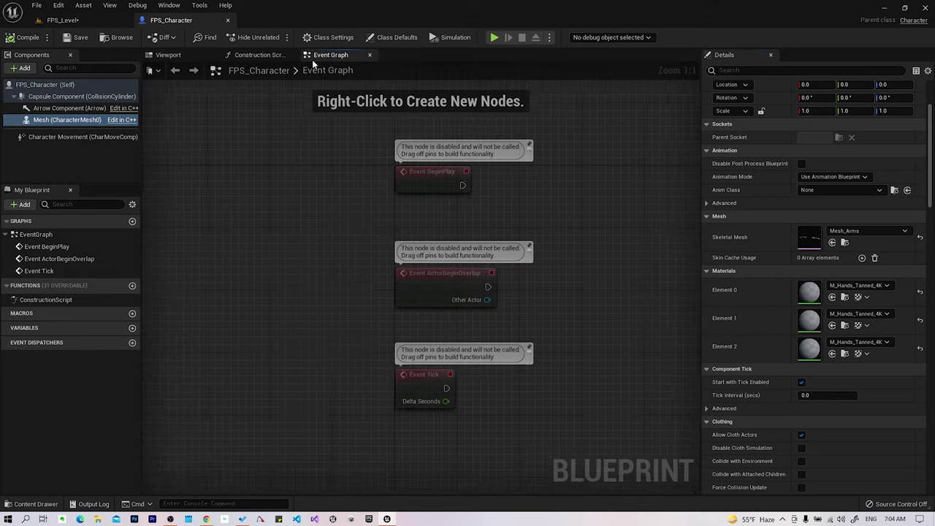
Step: Pull wires from BeginPlay, ActorBeginOverlap and Tick, closing each action list without adding nodes
left_click(441, 192)
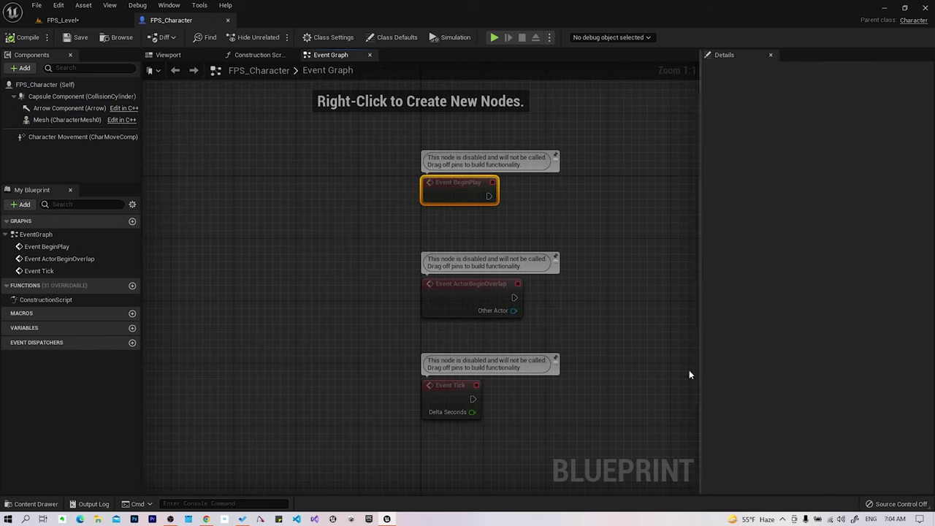
mouse_move(488, 208)
right_mouse_down()
mouse_move(417, 201)
mouse_move(449, 204)
right_mouse_up()
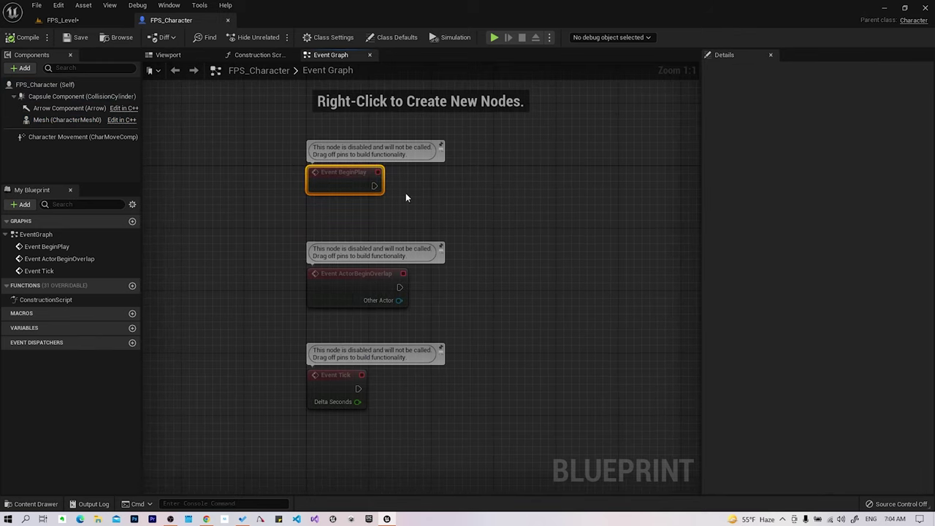
left_click_drag(374, 185, 512, 178)
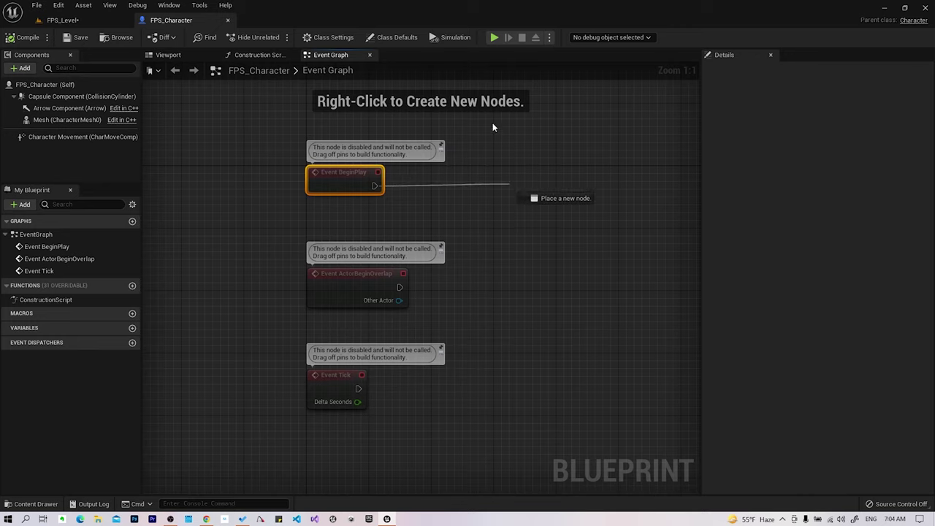
left_click_drag(512, 178, 512, 185)
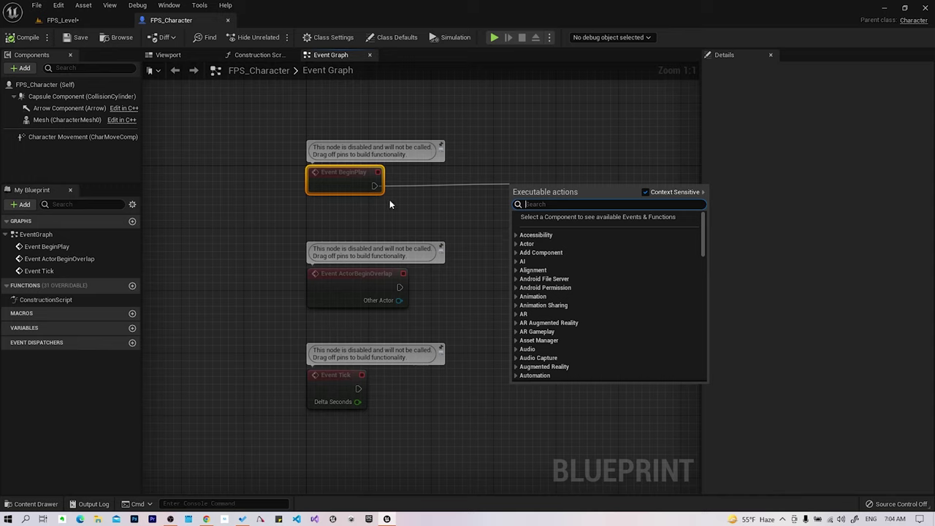
left_click(453, 236)
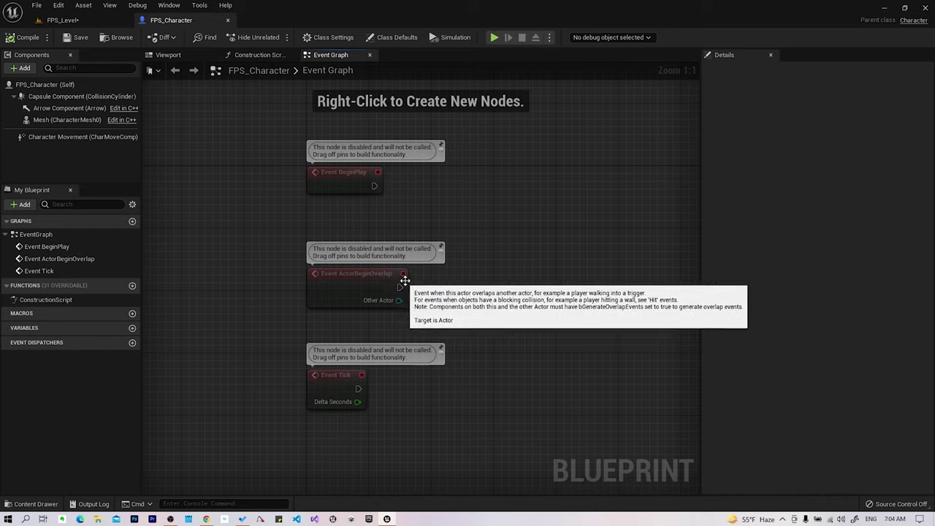
left_click_drag(398, 287, 514, 286)
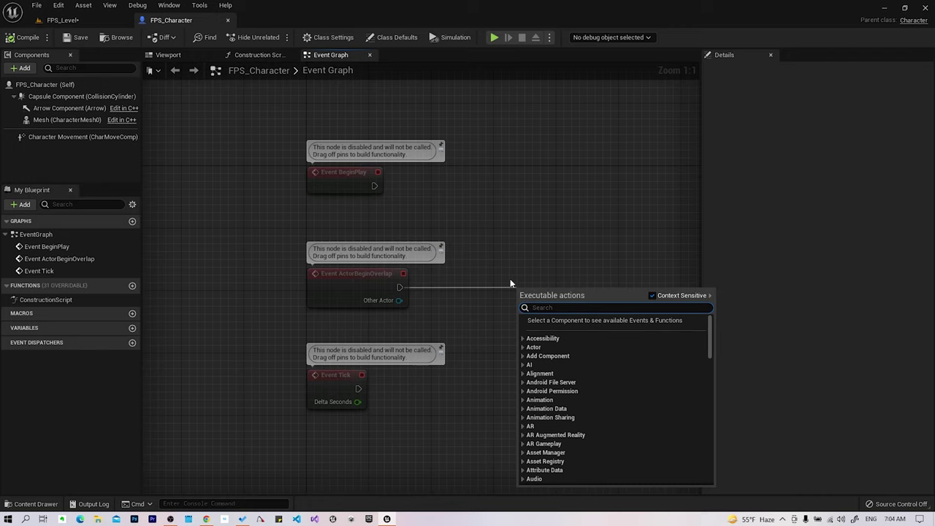
left_click(510, 278)
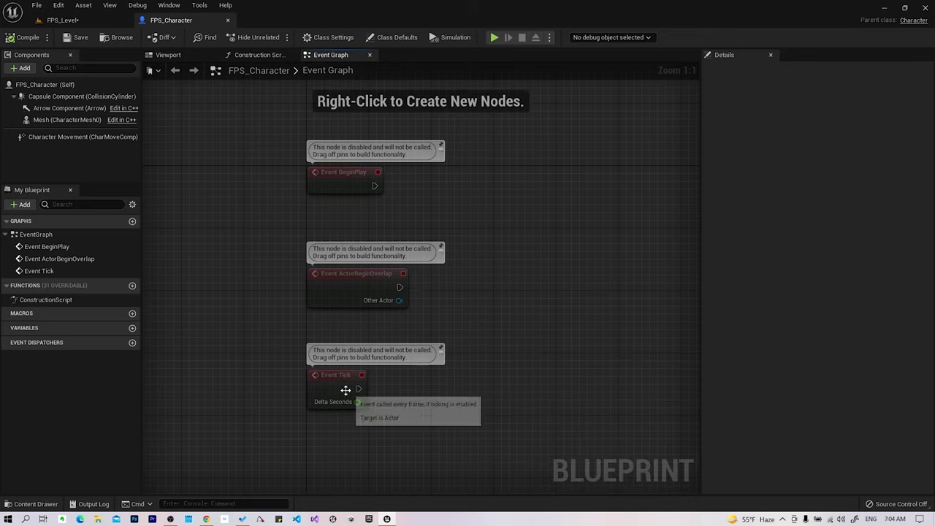
left_click_drag(358, 389, 461, 395)
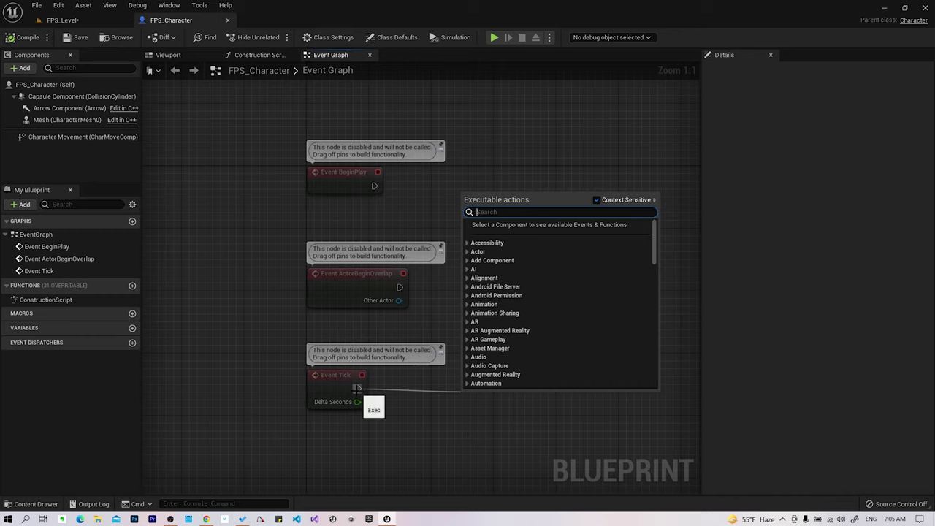
left_click(420, 425)
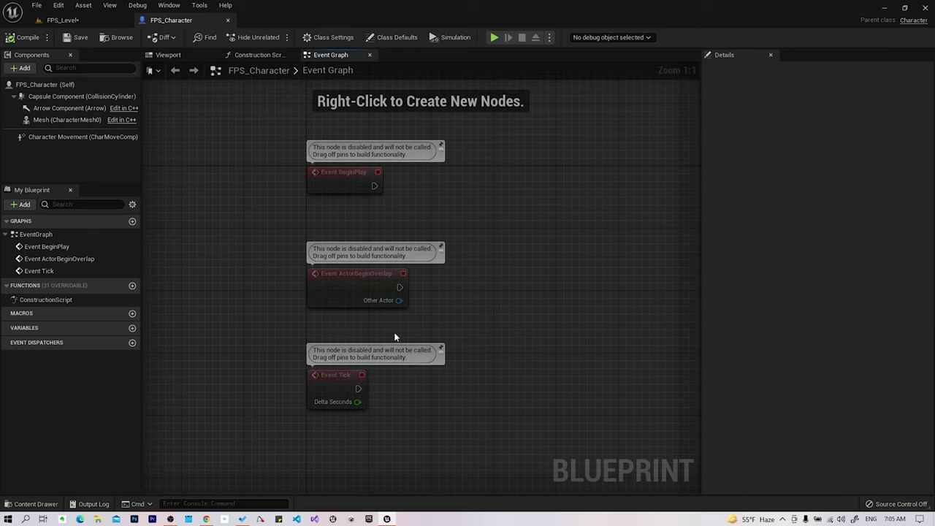
Step: View the Construction Script and Viewport tabs, then return to the FPS_Level editor
left_click(245, 56)
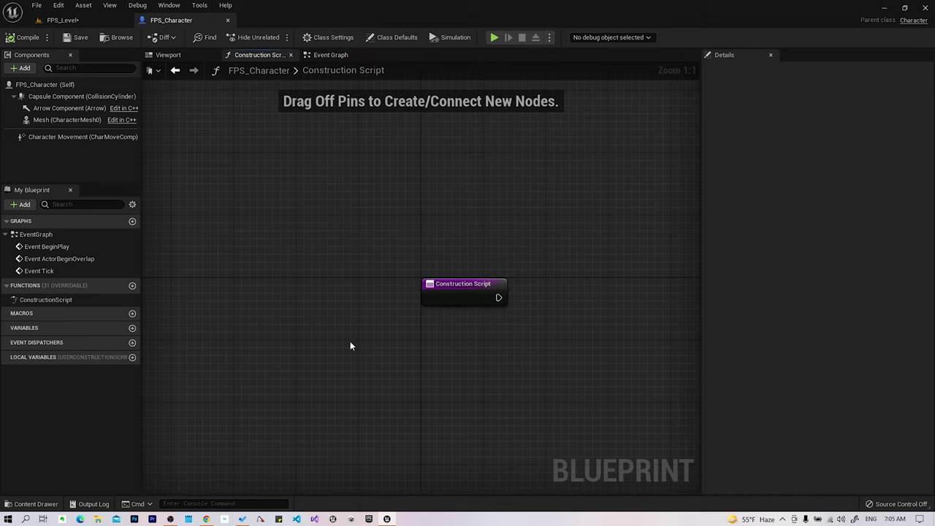
left_click(181, 57)
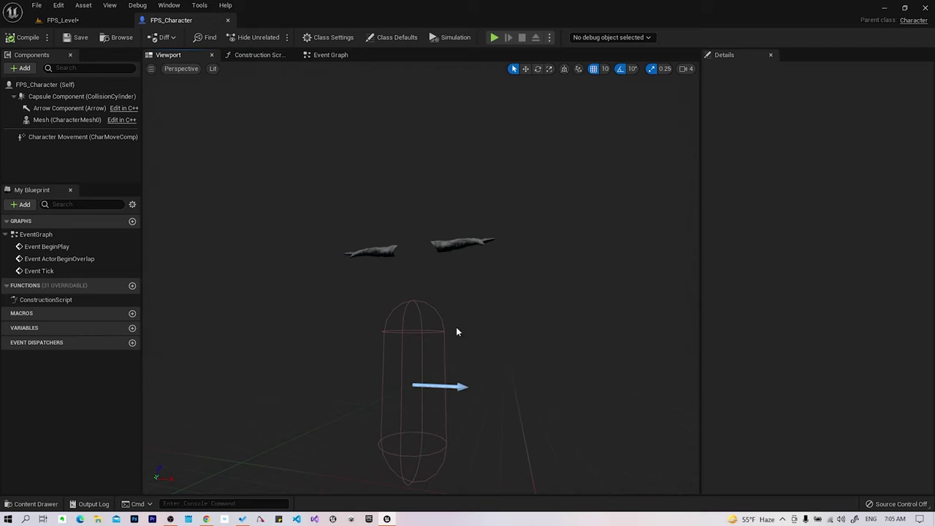
left_click(63, 20)
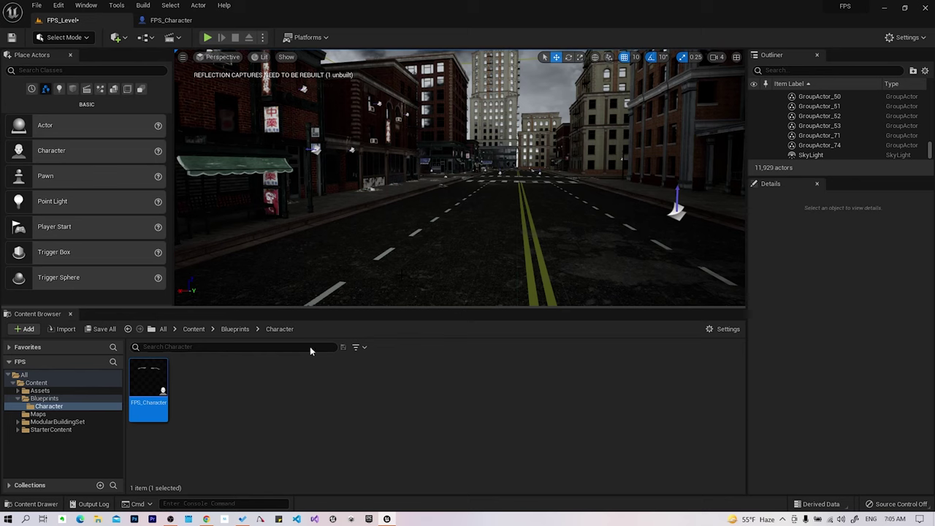
Step: Drag FPS_Character from the Content Browser onto the road in FPS_Level
mouse_move(163, 372)
left_mouse_down()
mouse_move(485, 256)
mouse_move(505, 276)
left_mouse_up()
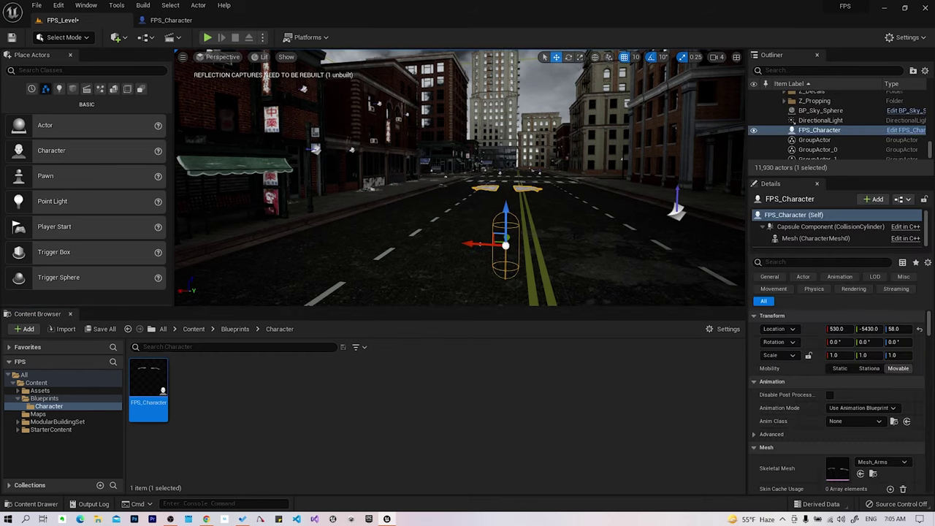
right_click_drag(505, 276, 577, 236)
right_click(577, 236)
right_click(578, 236)
key("Escape")
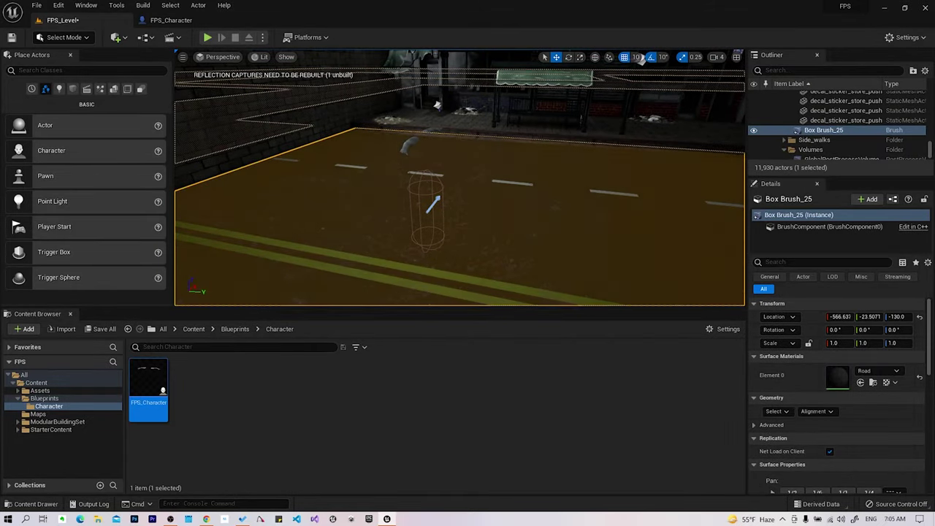
Step: Rotate the placed FPS_Character 90° in yaw around its vertical axis
left_click(432, 206)
key("e")
key("f")
mouse_move(640, 70)
left_mouse_down("alt")
mouse_move(673, 87)
mouse_move(706, 161)
mouse_move(664, 157)
mouse_move(652, 166)
left_mouse_up("alt")
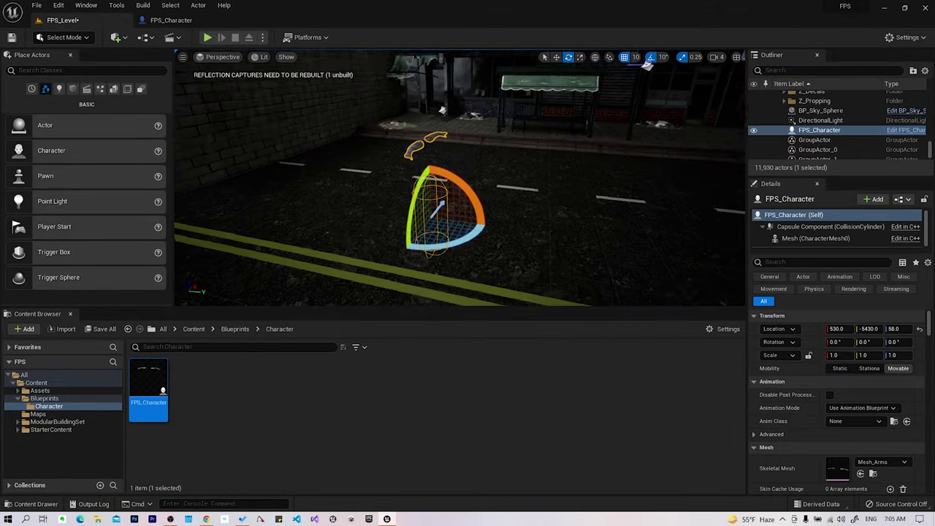
left_click_drag(498, 234, 399, 209)
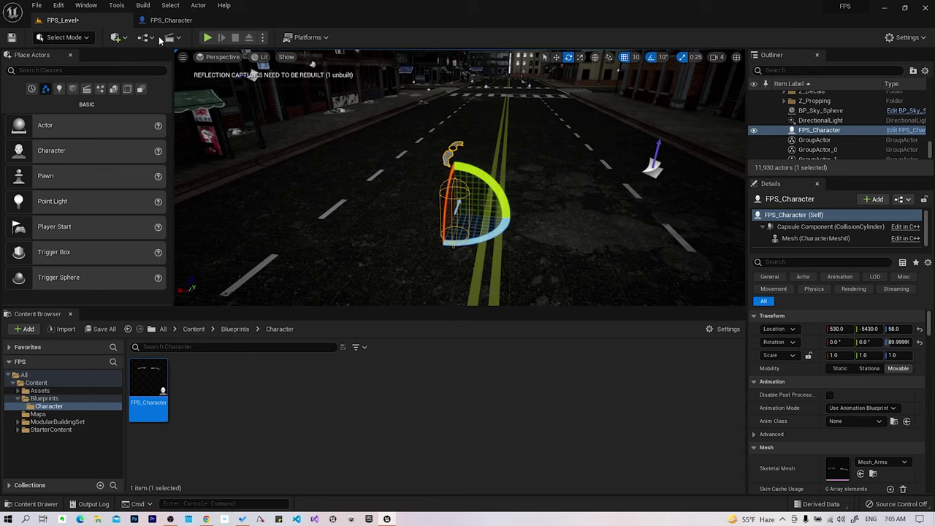
Step: Reselect FPS_Character and adjust the viewport angle around it
left_click(630, 257)
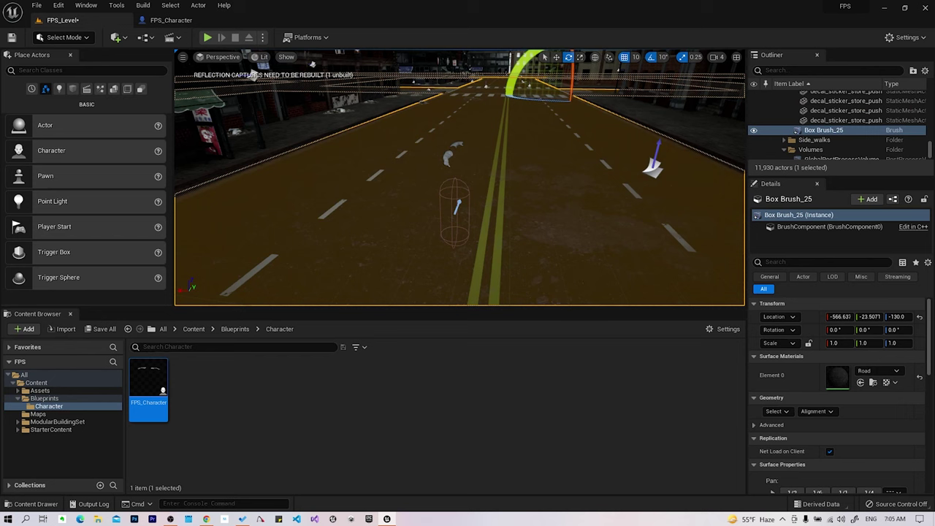
key("Escape")
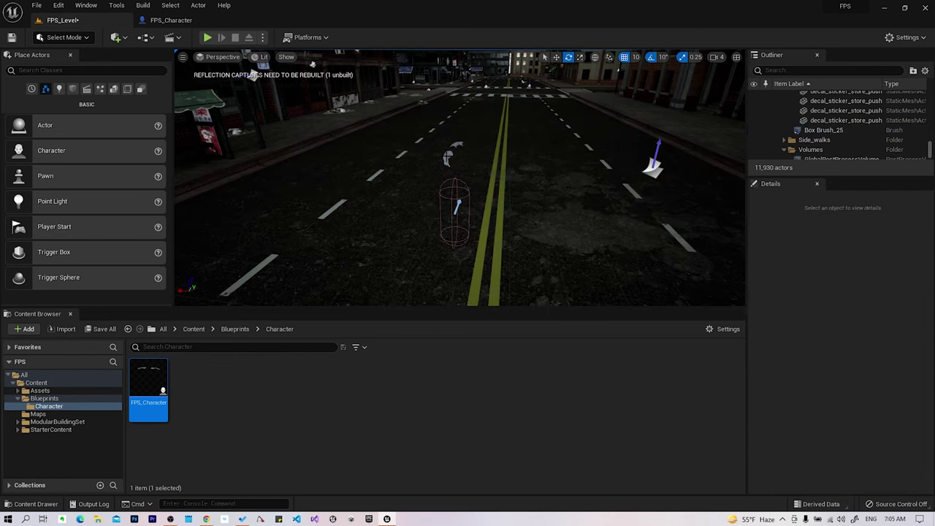
left_click(455, 211)
right_click_drag(467, 212, 513, 184)
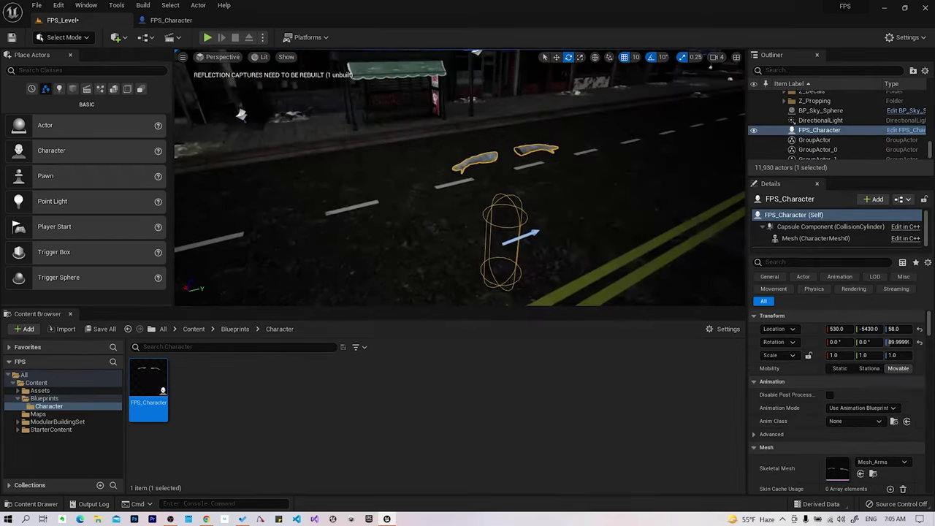
right_click(513, 184)
left_click(698, 202)
right_click_drag(242, 114, 244, 115)
key("ctrl+z")
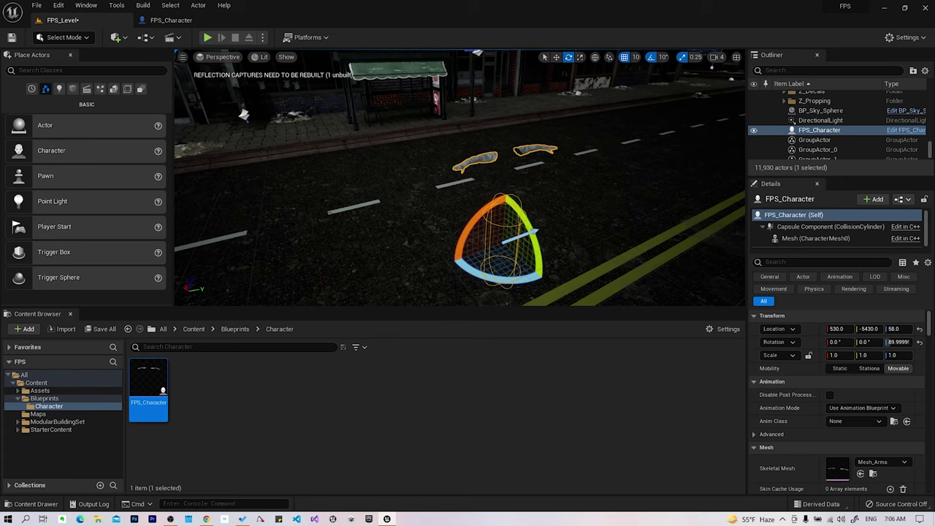
left_click(115, 5)
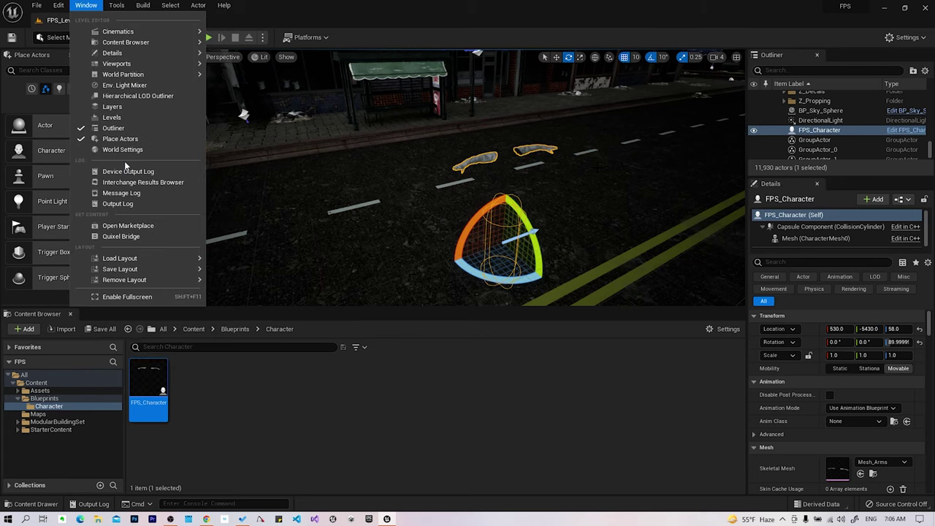
Step: Open Window > World Settings, reselect Details, then select the arms in the FPS_Character blueprint
left_click(125, 151)
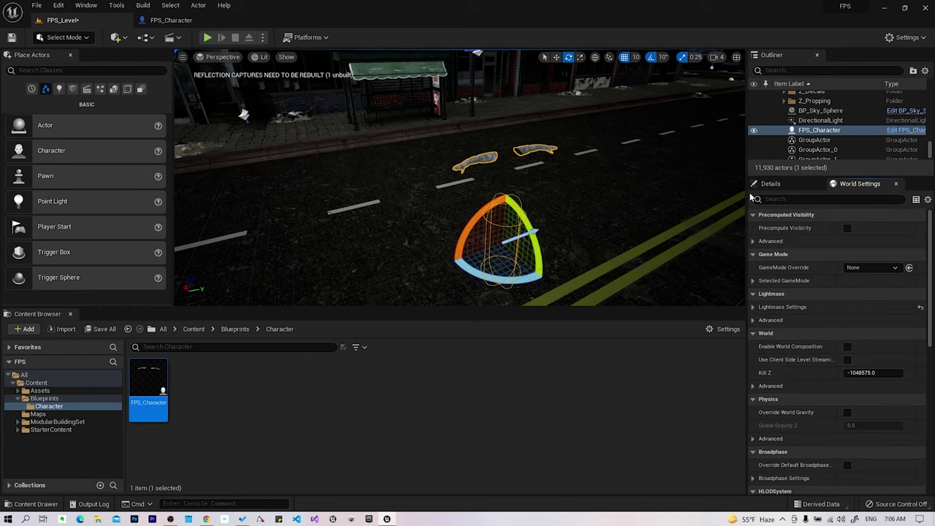
left_click(767, 183)
scroll(862, 380, "down", 2)
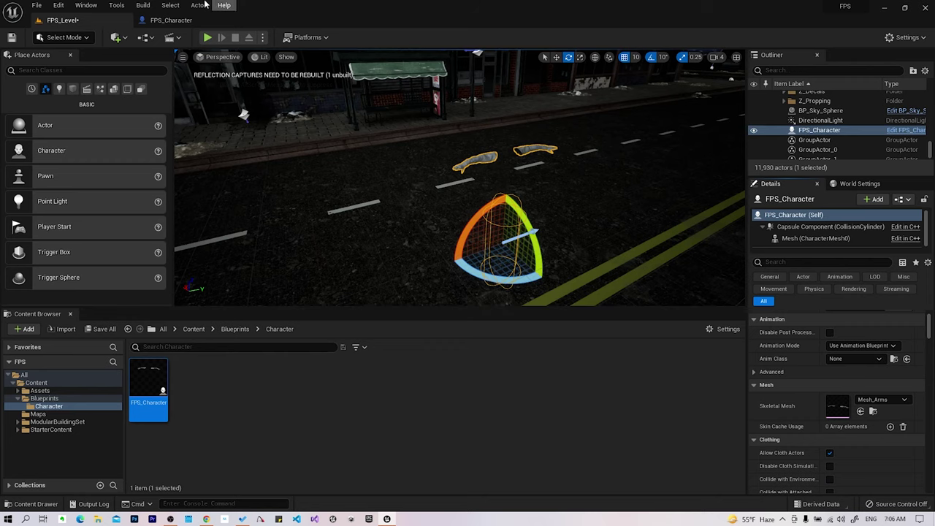
left_click(179, 19)
left_click(447, 240)
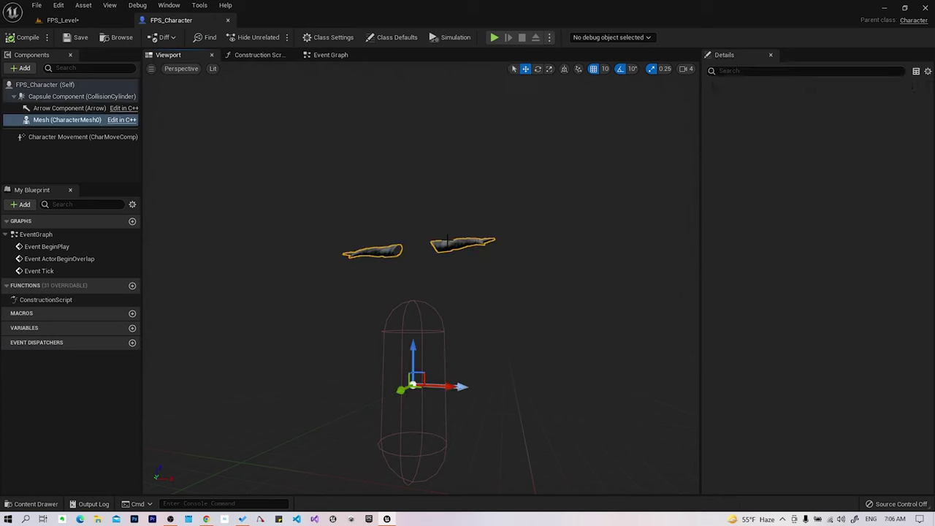
Step: Frame the arms, browse to Mesh_Arms in Characters/Arms/Mesh and open it in the skeletal mesh editor
key("f")
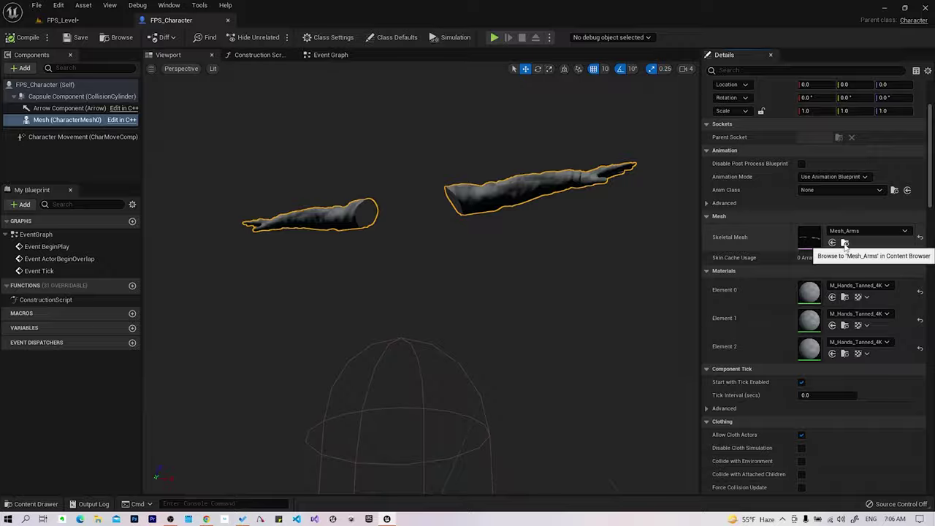
left_click(845, 243)
mouse_move(202, 383)
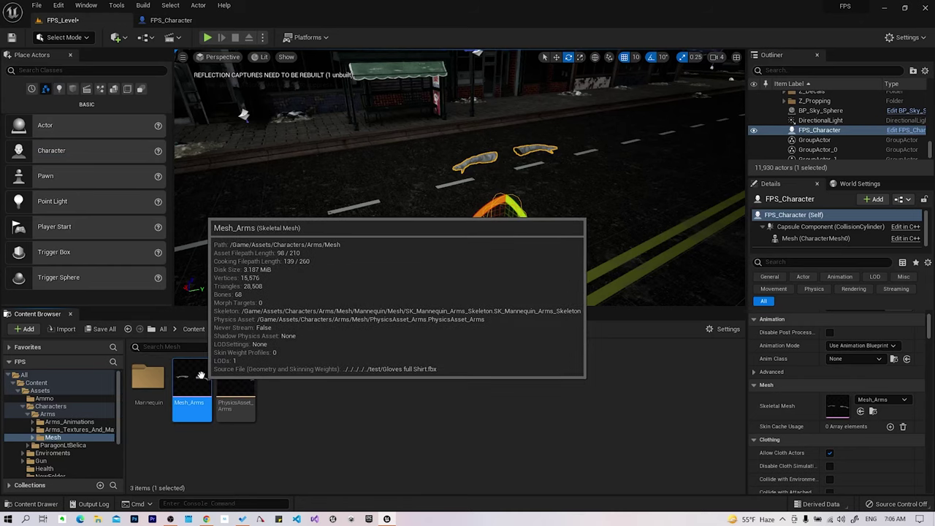
double_click(201, 375)
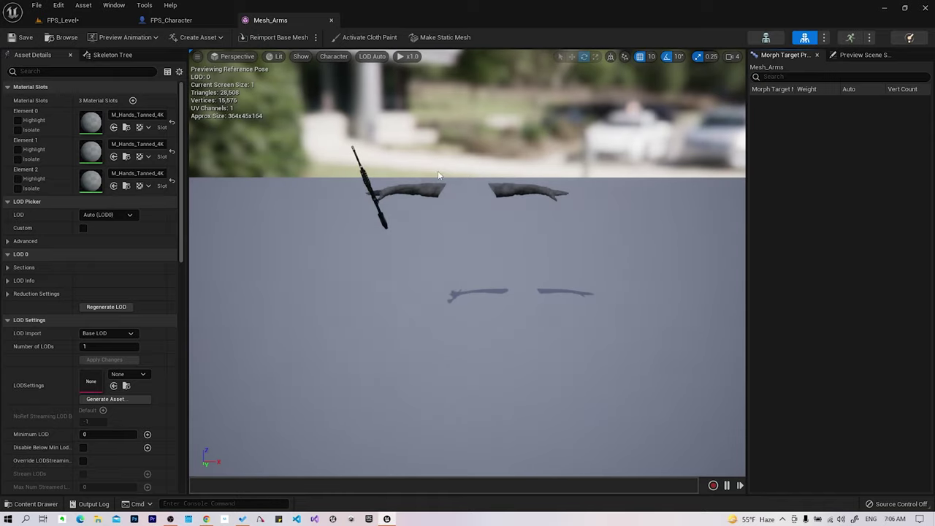
Step: Orbit the Mesh_Arms preview to show both arms side by side, with Element 0's material list open
mouse_move(512, 178)
left_mouse_down()
mouse_move(556, 197)
mouse_move(526, 220)
left_mouse_up()
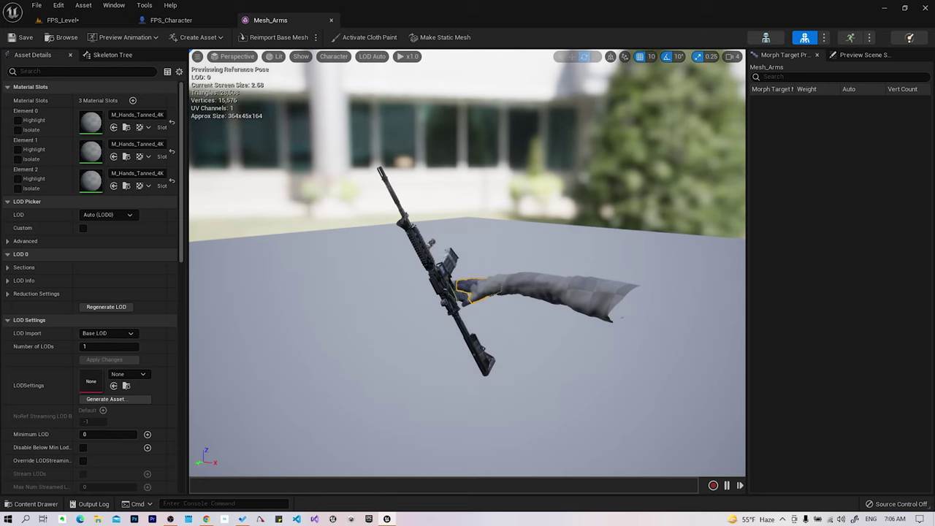
left_click_drag(526, 220, 497, 219)
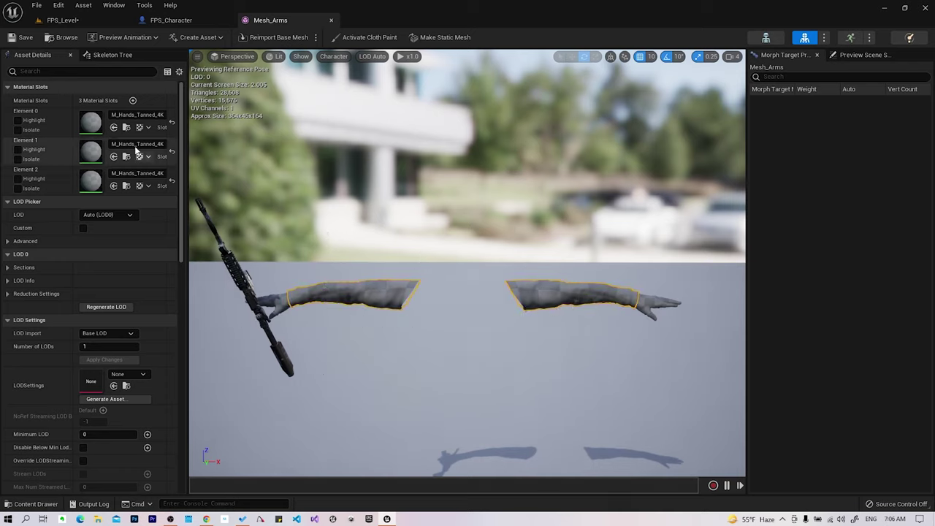
left_click(137, 114)
Step: Assign M_Hands_Light_4K to Element 0 and M_Hands_Dark_4K to Element 1
mouse_move(129, 294)
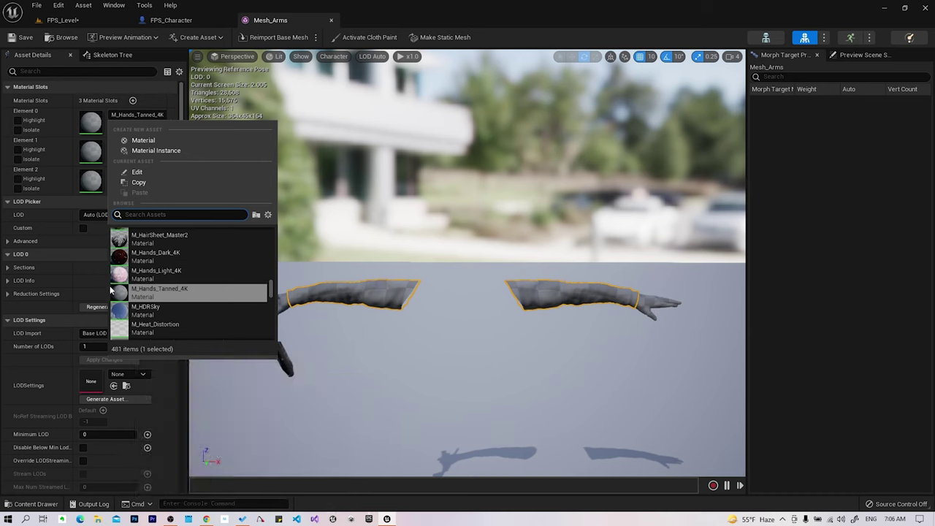
mouse_move(156, 275)
left_click(173, 273)
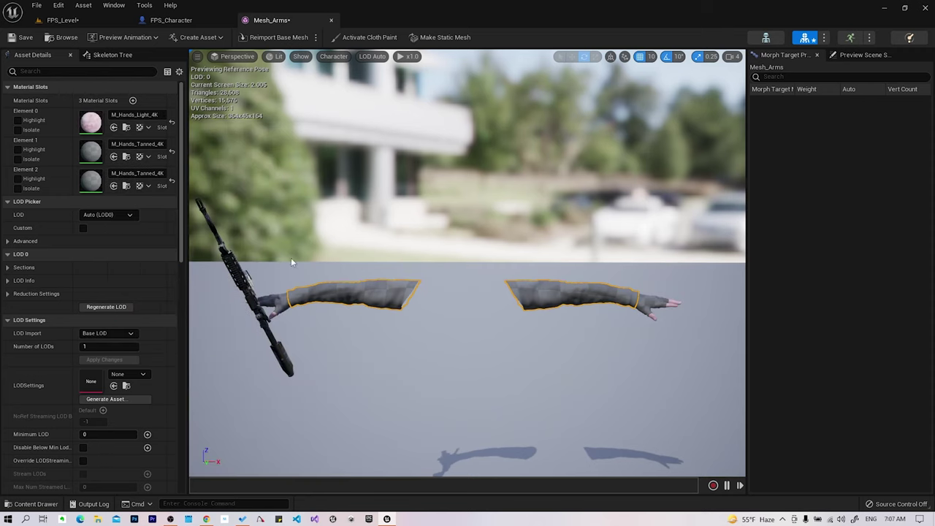
left_click(137, 144)
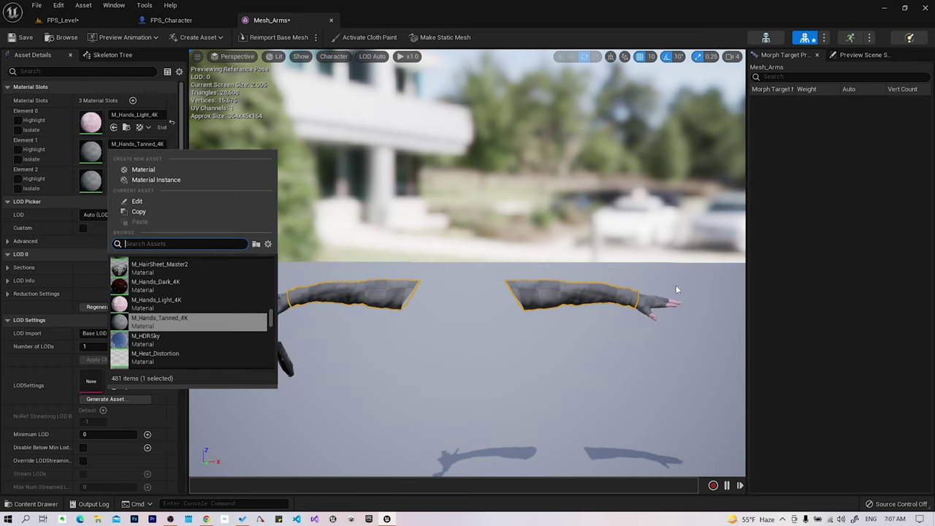
left_click(133, 287)
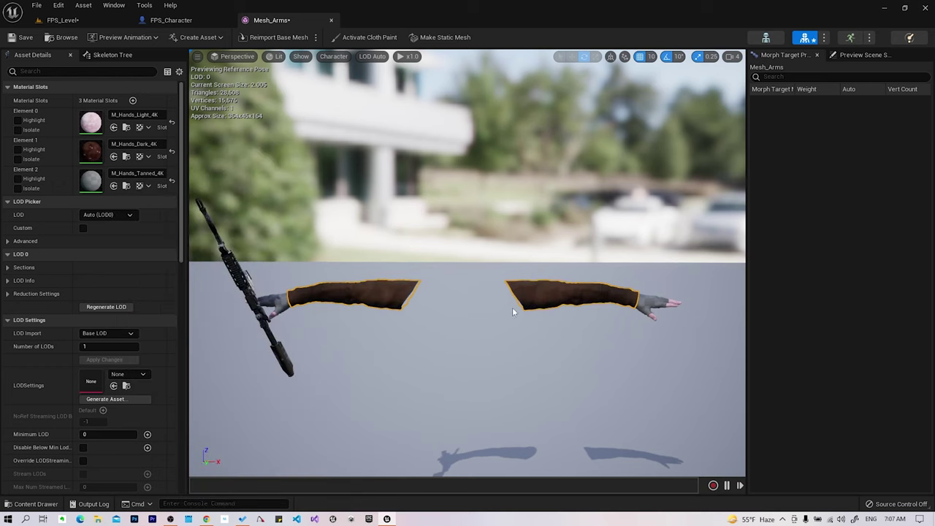
Step: Try M_LightStage_Skybox_HDRI on the Element 1 sleeves
left_click(136, 173)
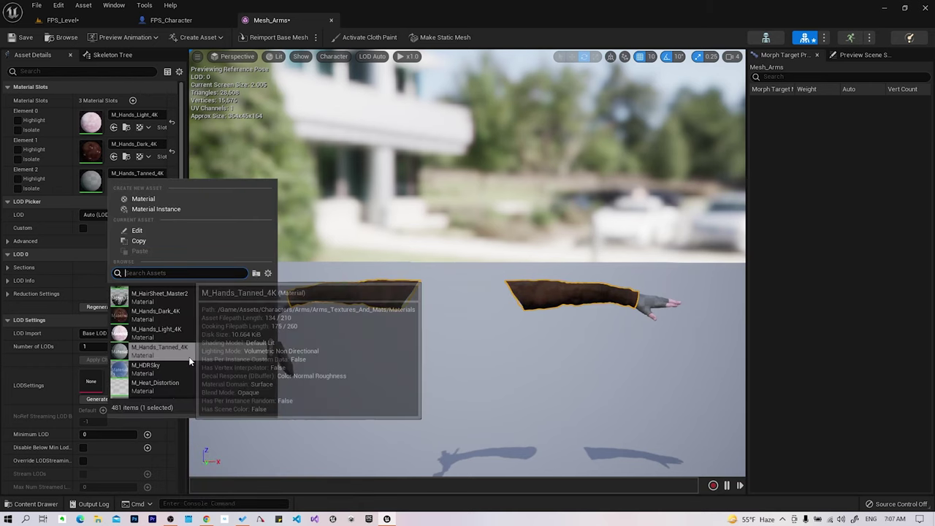
left_click(132, 146)
scroll(185, 324, "down", 2)
scroll(185, 321, "down", 2)
scroll(186, 321, "down", 2)
scroll(184, 321, "down", 2)
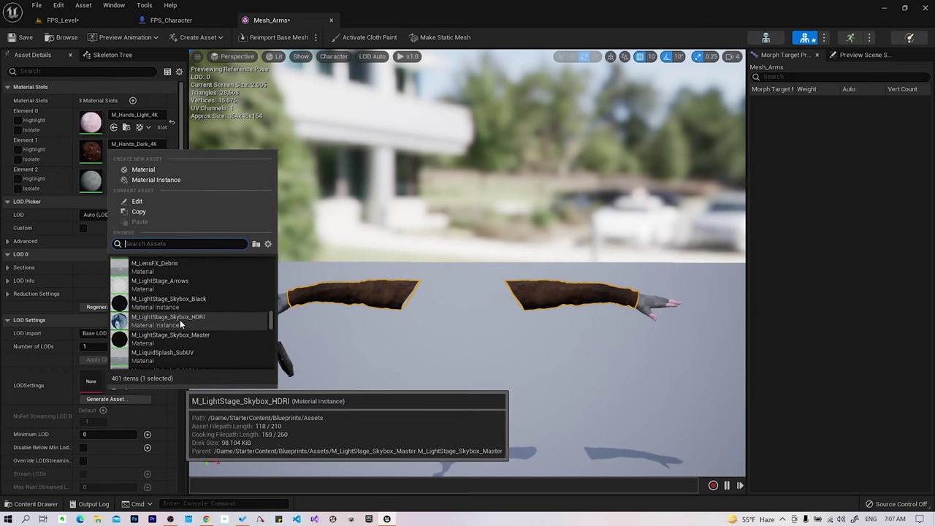
left_click(180, 321)
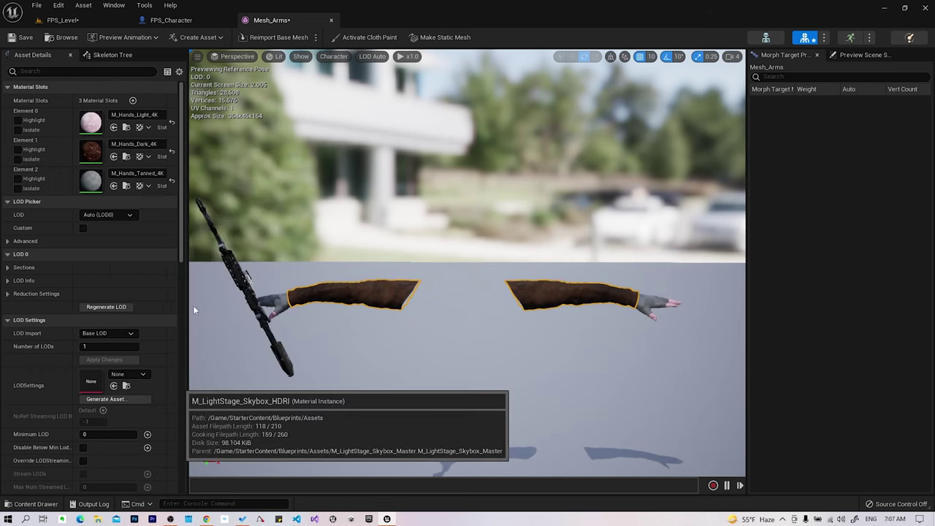
Step: Try M_Gloves_4K and then M_Glass on the Element 1 sleeves
left_click(128, 146)
scroll(186, 305, "up", 2)
scroll(184, 311, "up", 2)
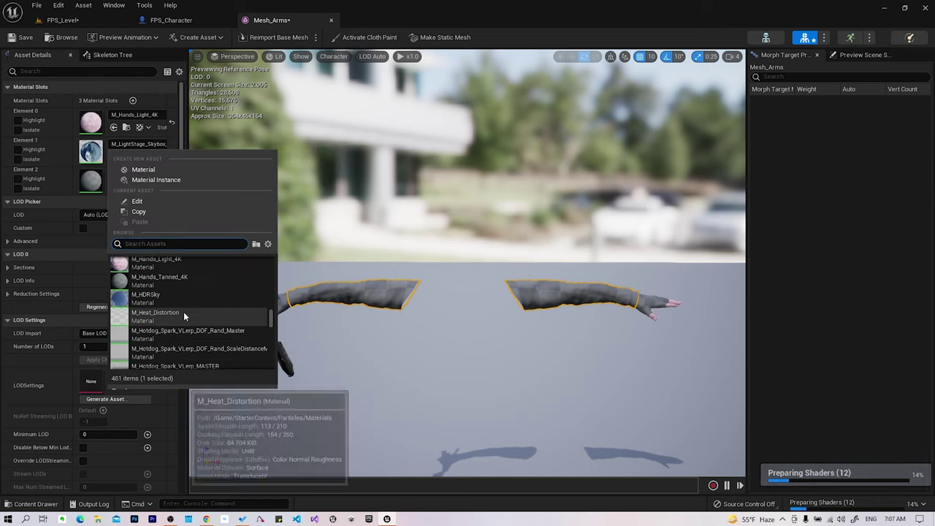
scroll(184, 316, "up", 3)
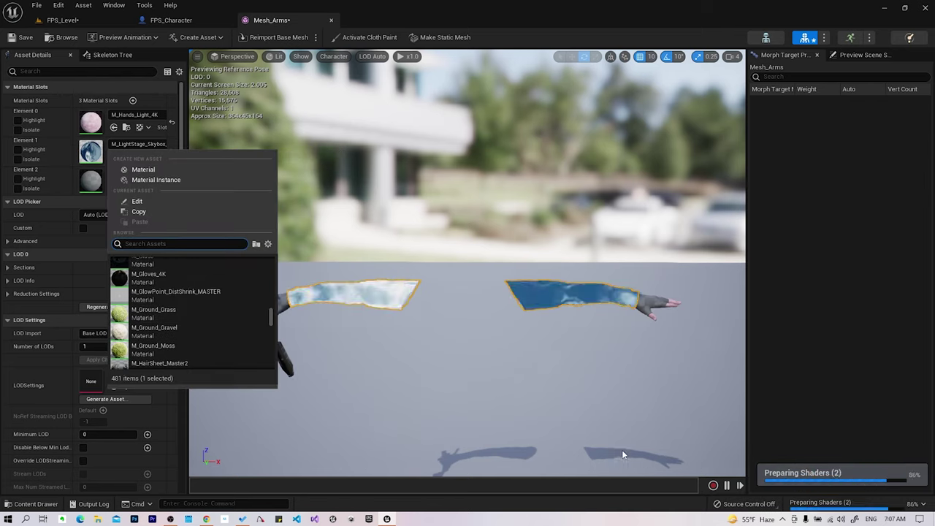
scroll(180, 299, "up", 3)
left_click(158, 323)
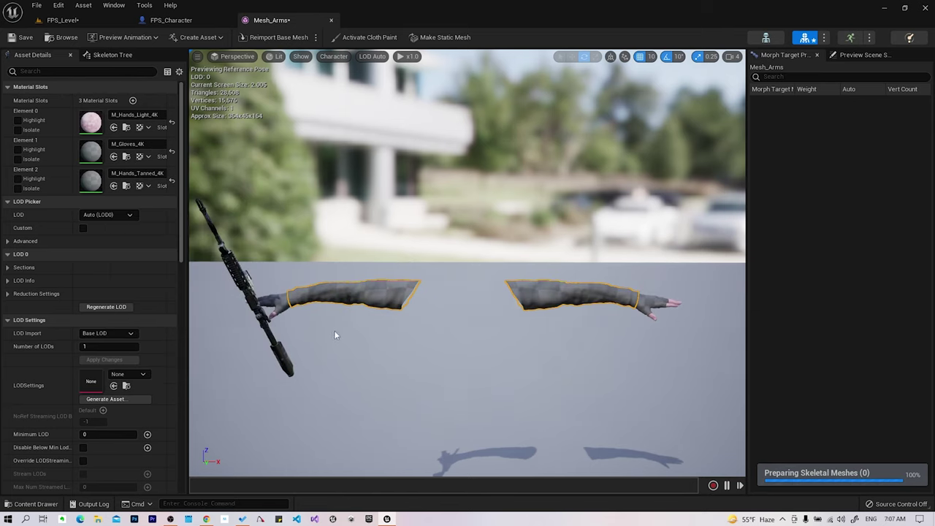
left_click(134, 144)
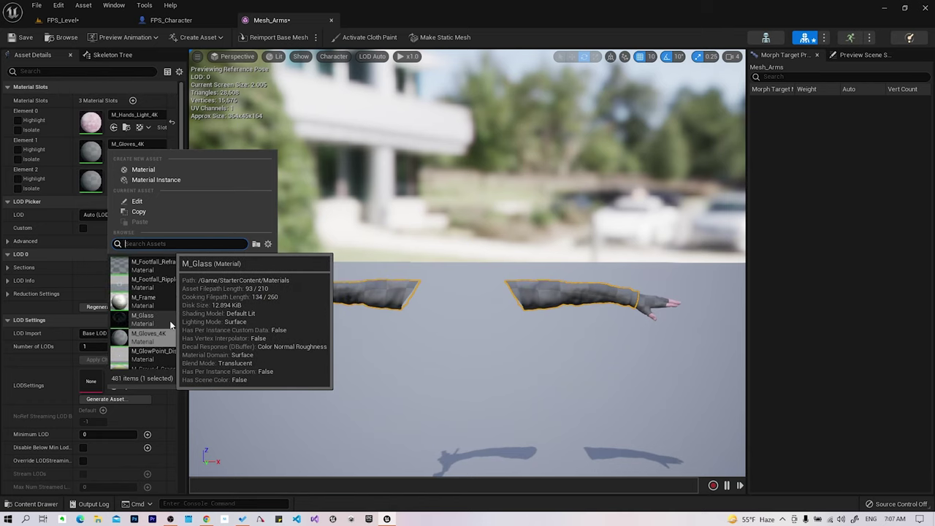
left_click(143, 317)
Step: Apply M_EjectionTube_4K to the Element 1 sleeves and look closely at one arm
left_click(135, 144)
scroll(192, 311, "up", 5)
scroll(197, 344, "up", 5)
scroll(164, 324, "up", 5)
scroll(166, 326, "up", 3)
scroll(167, 331, "up", 1)
mouse_move(146, 338)
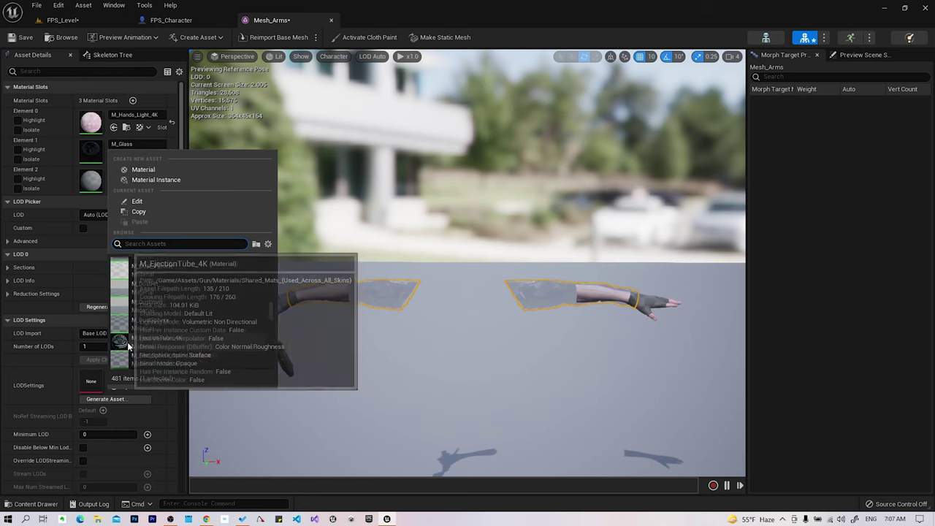
left_click(189, 339)
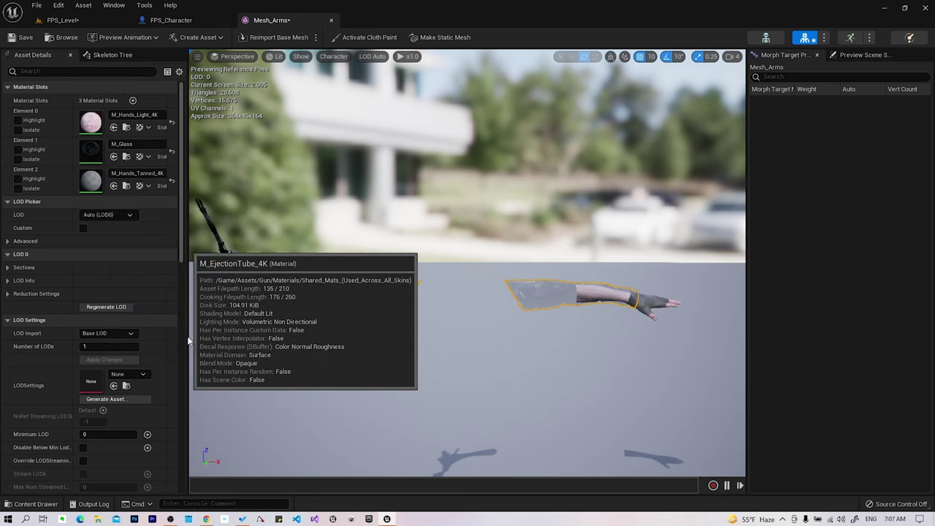
mouse_move(468, 292)
right_mouse_down()
mouse_move(438, 278)
mouse_move(483, 285)
right_mouse_up()
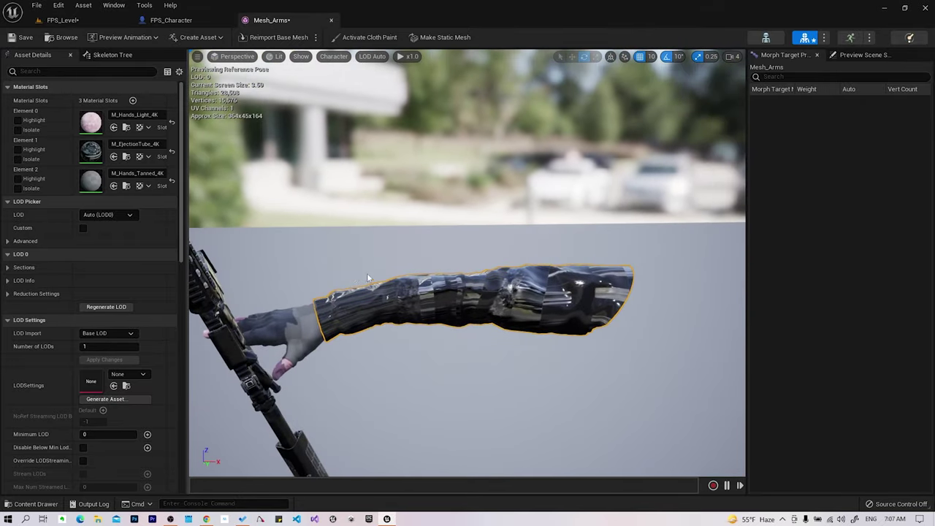
Step: Browse Element 1's material list and close it without picking a new material
left_click(136, 144)
scroll(155, 307, "up", 2)
scroll(155, 303, "up", 2)
scroll(164, 310, "up", 2)
key("Escape")
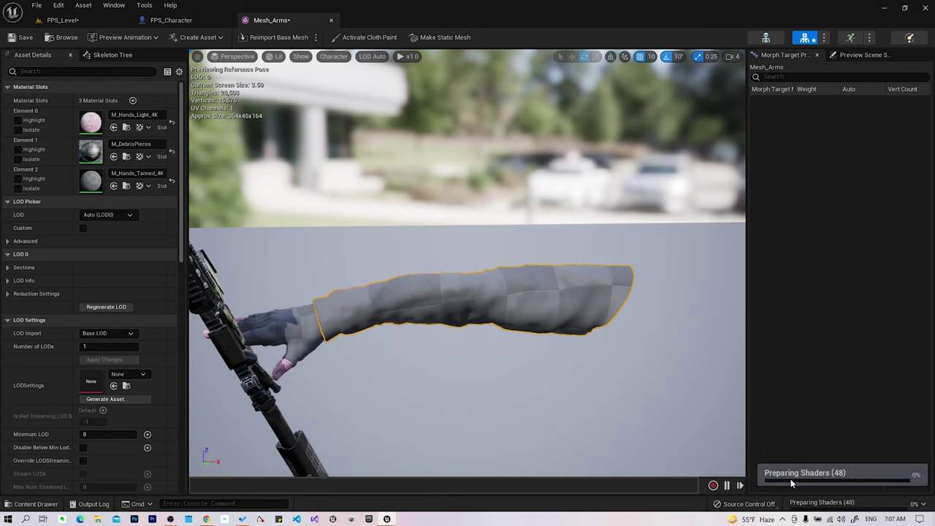
Step: Apply M_Body_Black to the Element 1 sleeves
left_click(135, 150)
scroll(190, 300, "up", 2)
scroll(197, 321, "up", 1)
scroll(207, 334, "up", 2)
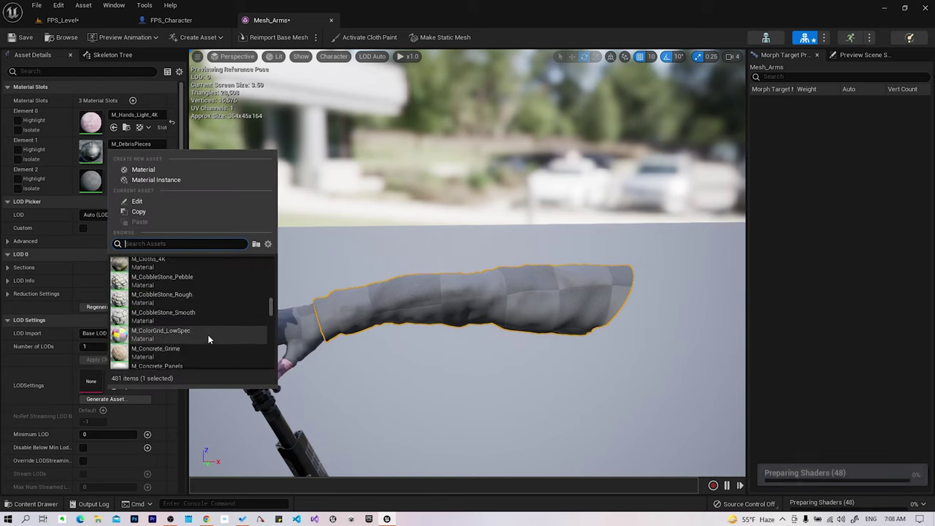
scroll(204, 318, "up", 1)
scroll(201, 321, "up", 1)
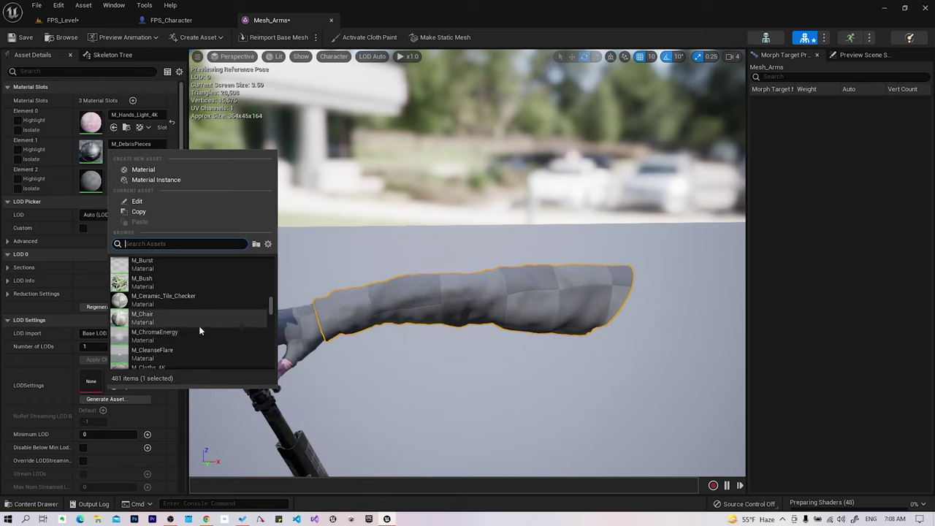
scroll(223, 342, "up", 2)
scroll(228, 348, "up", 2)
scroll(227, 352, "up", 1)
scroll(225, 354, "up", 1)
scroll(225, 354, "up", 1)
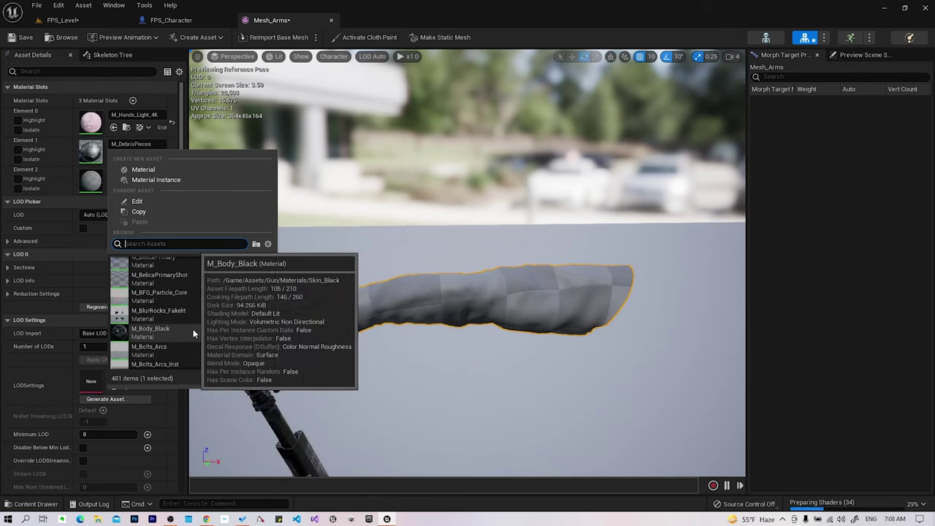
left_click(176, 336)
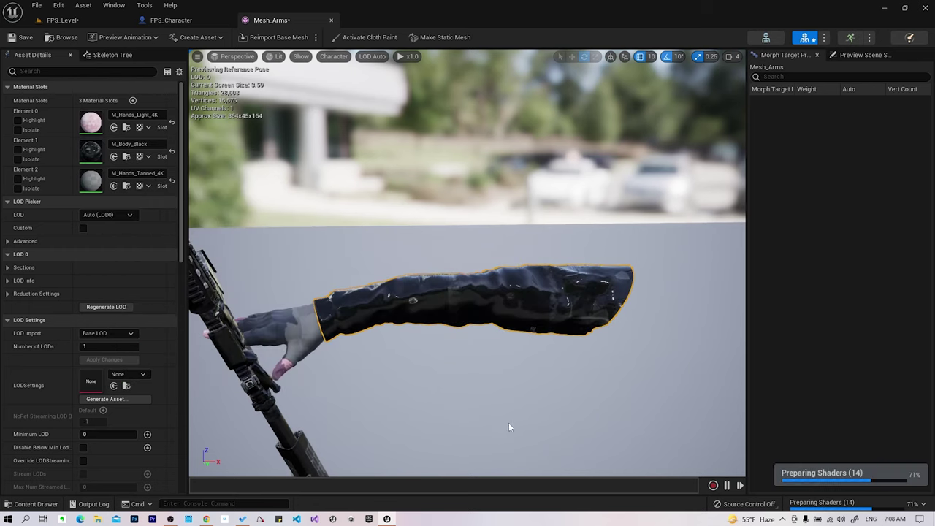
mouse_move(447, 371)
left_mouse_down()
mouse_move(468, 343)
mouse_move(438, 380)
mouse_move(468, 343)
left_mouse_up()
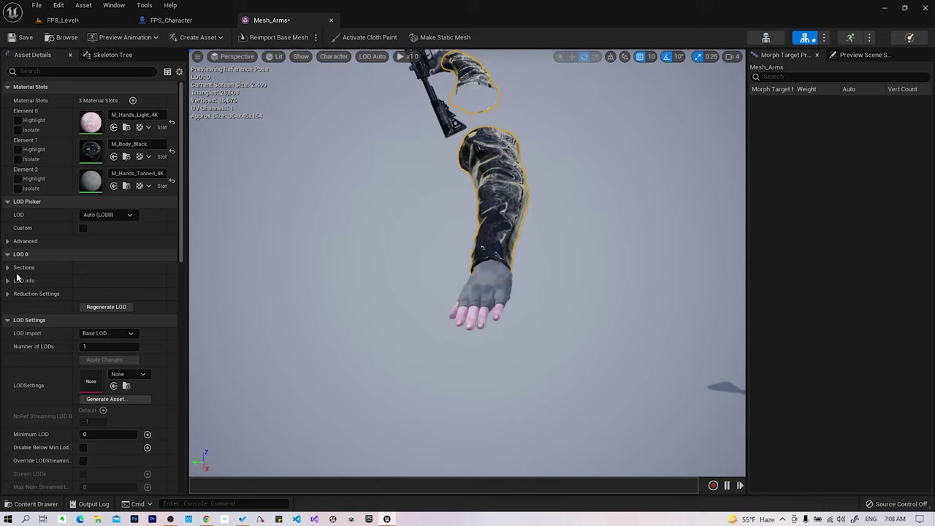
Step: Set Element 2 hands to M_Hands_Dark_4K, save Mesh_Arms and return to FPS_Level
left_click(136, 176)
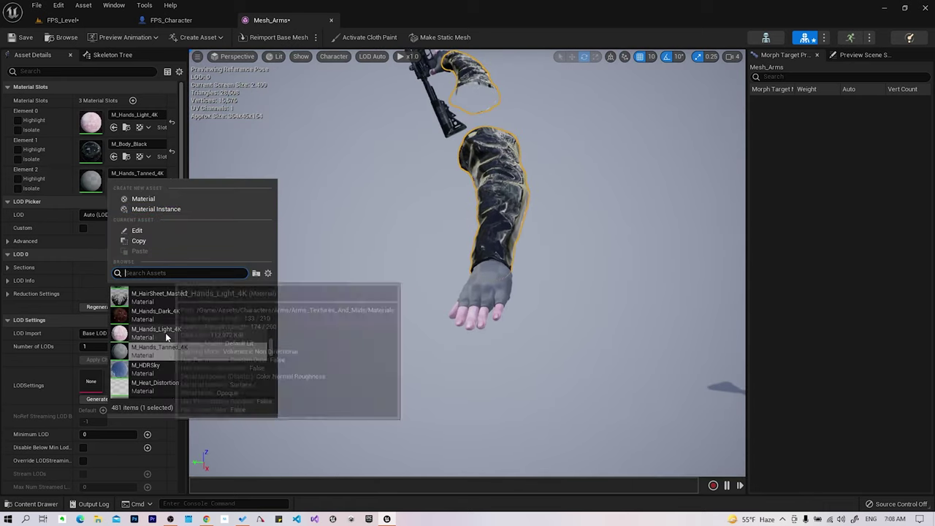
left_click(155, 313)
left_click_drag(467, 292, 482, 285)
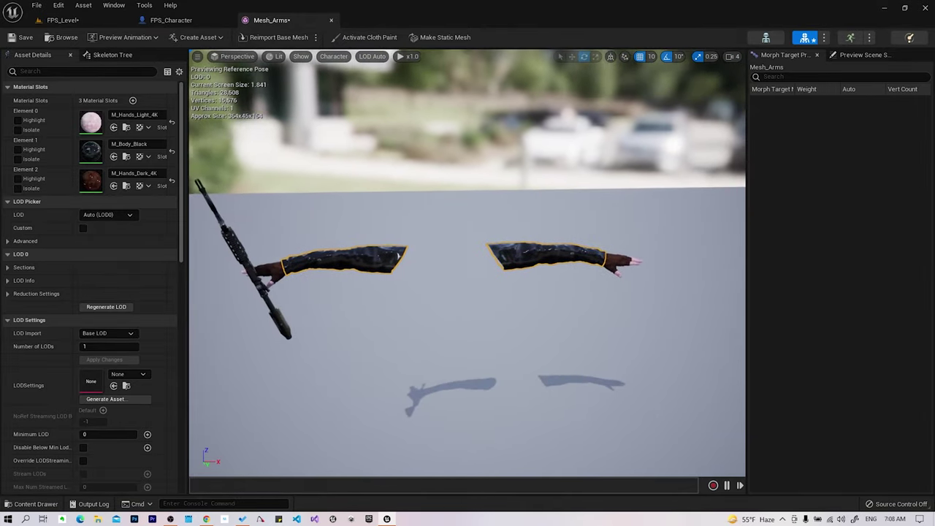
right_click_drag(467, 263, 479, 253)
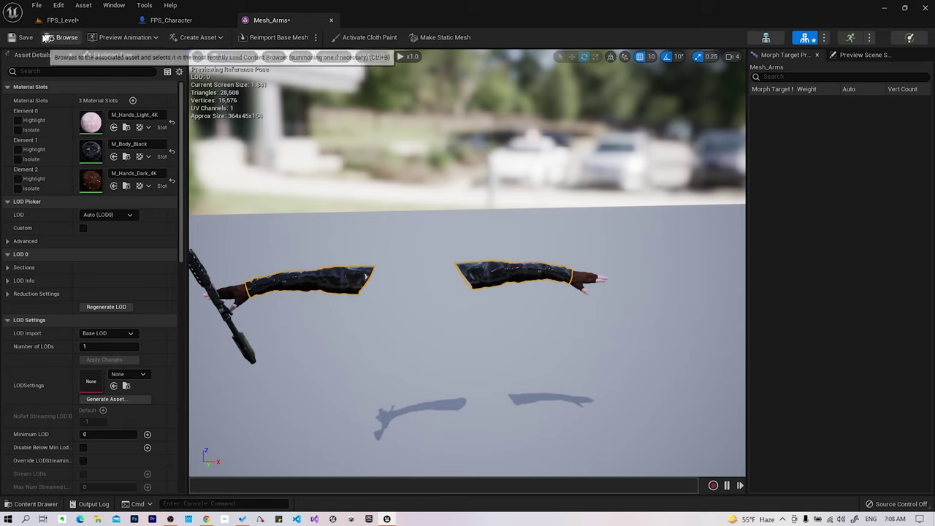
left_click(21, 43)
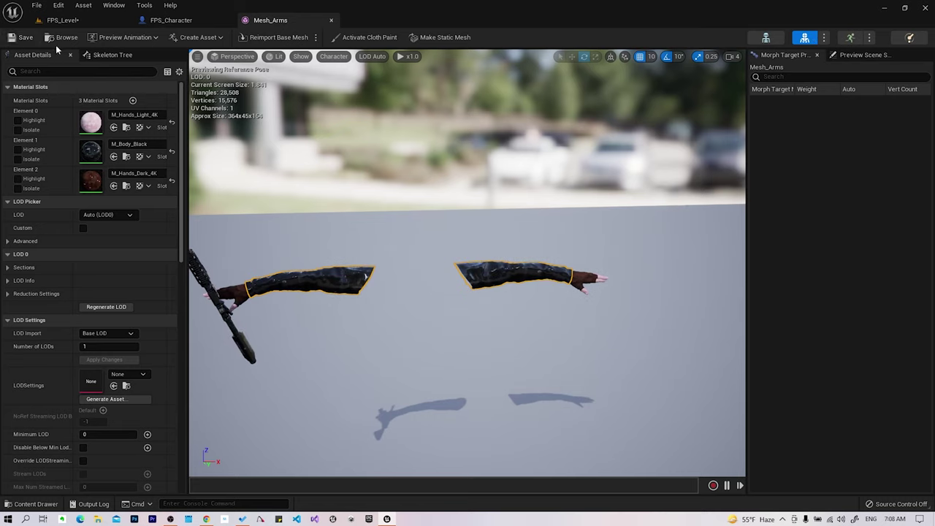
left_click(171, 20)
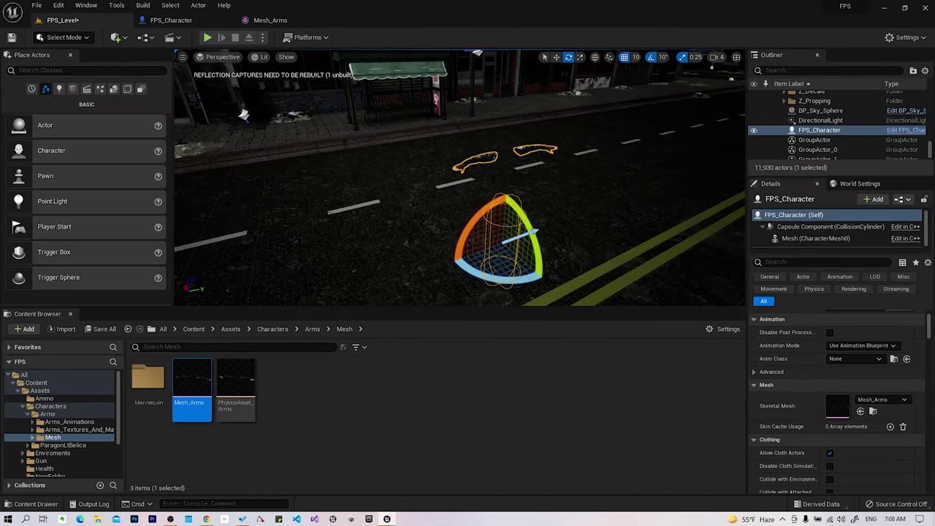
Step: Select and deselect FPS_Character on the road, viewing its dark-sleeved arms from several angles
mouse_move(461, 176)
right_mouse_down()
mouse_move(438, 161)
mouse_move(461, 187)
right_mouse_up()
right_click(519, 142)
key("Escape")
left_click(438, 219)
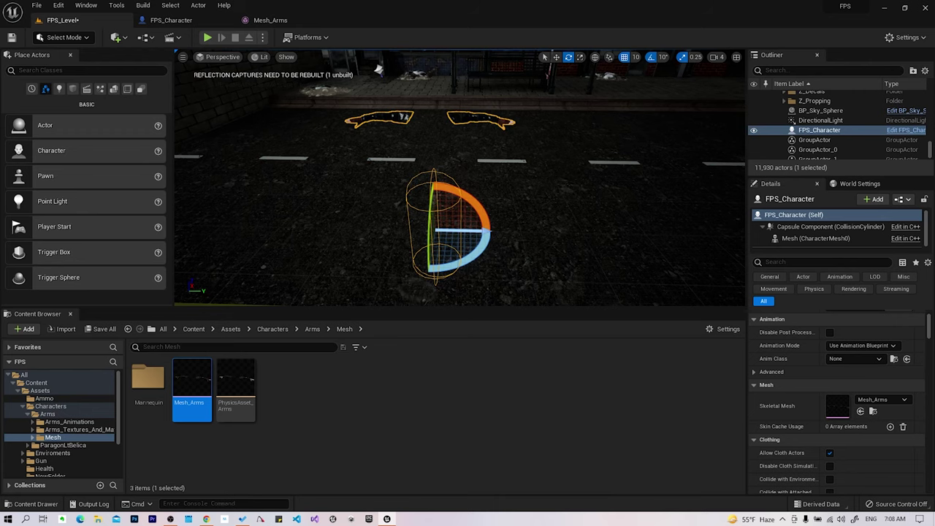
key("Escape")
mouse_move(378, 70)
right_mouse_down()
mouse_move(316, 150)
mouse_move(260, 125)
mouse_move(467, 132)
mouse_move(453, 219)
mouse_move(365, 183)
mouse_move(307, 179)
right_mouse_up()
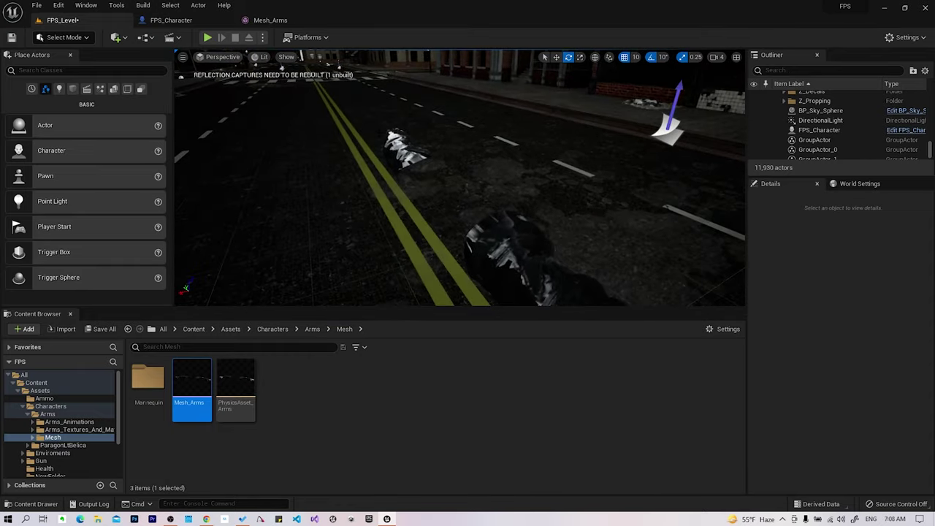